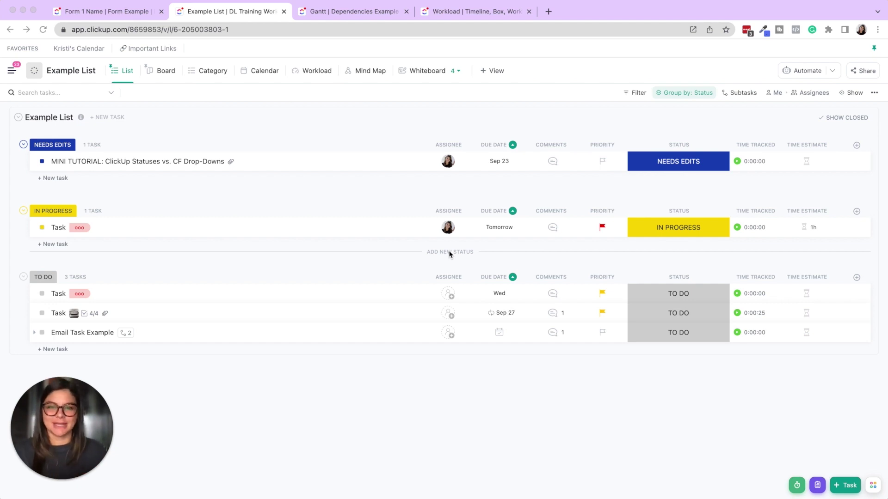
Review the view types that can be added to Example List without adding one.
{"action": "left_click", "coordinate": [495, 71]}
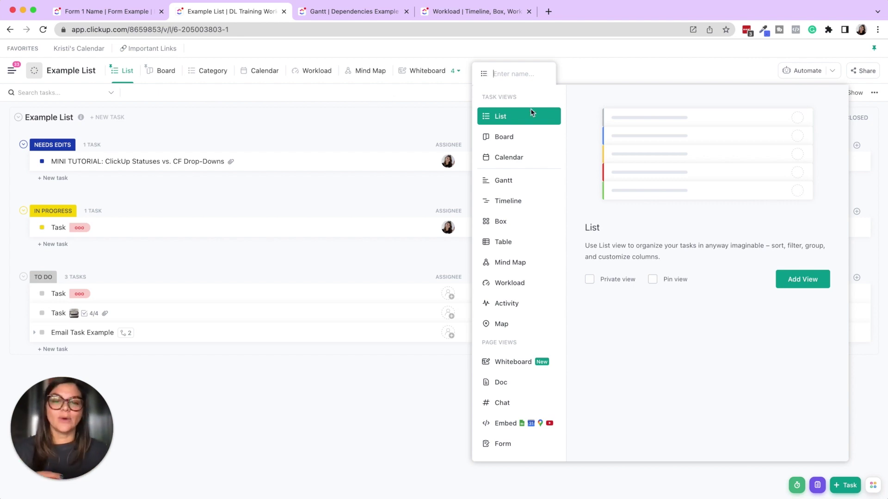
{"action": "left_click", "coordinate": [402, 114]}
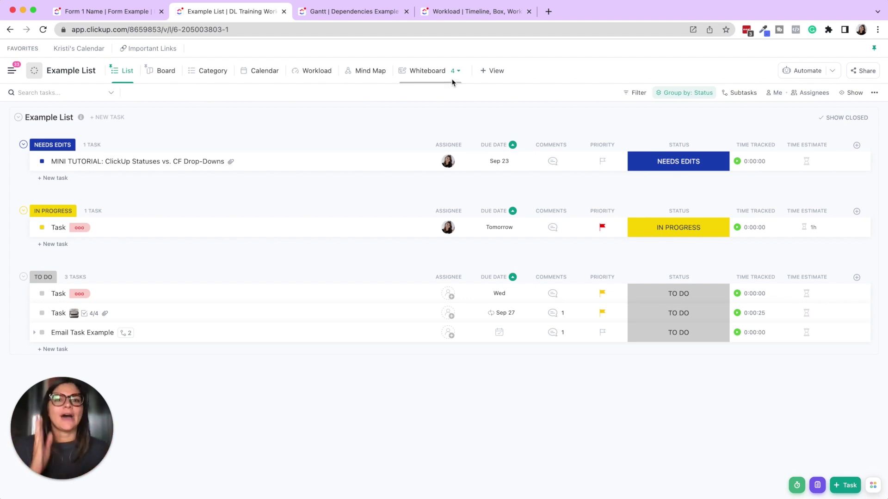
{"action": "left_click", "coordinate": [494, 72]}
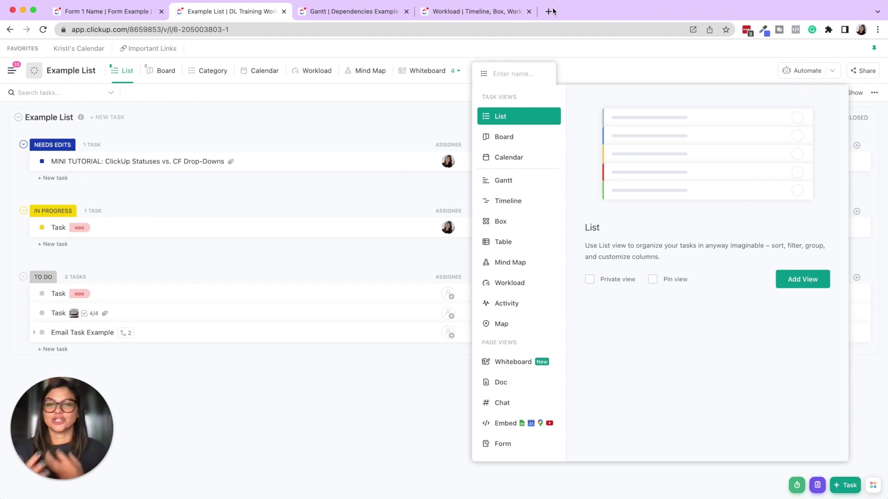
{"action": "left_click", "coordinate": [254, 122]}
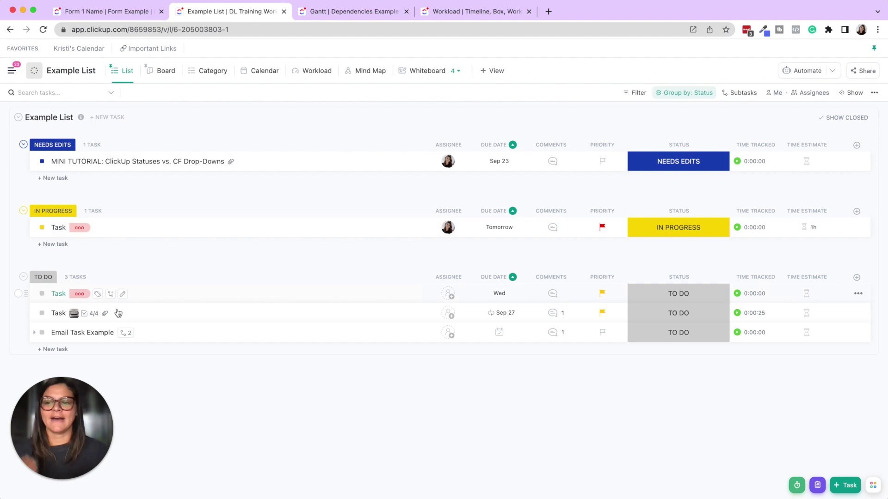
Look over the status options of the ClickUp Statuses tutorial task and reverse the order of Example List's status groups.
{"action": "left_click", "coordinate": [684, 166]}
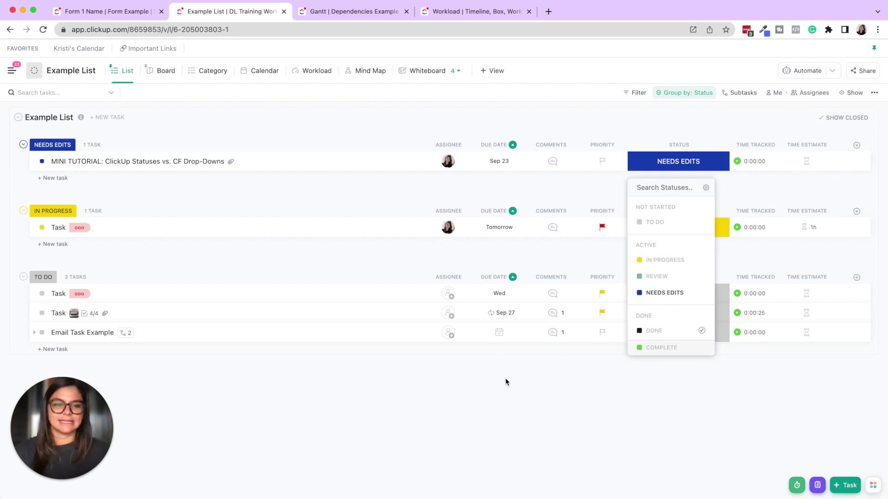
{"action": "left_click", "coordinate": [530, 453]}
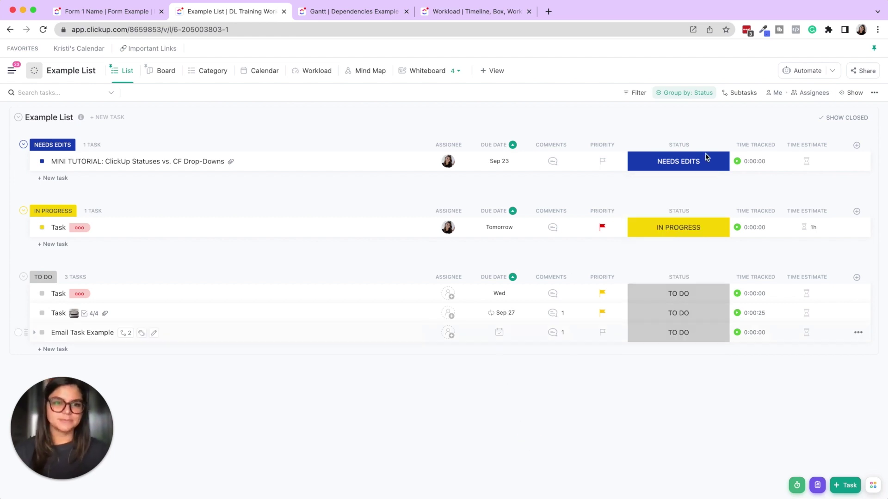
{"action": "left_click", "coordinate": [680, 95]}
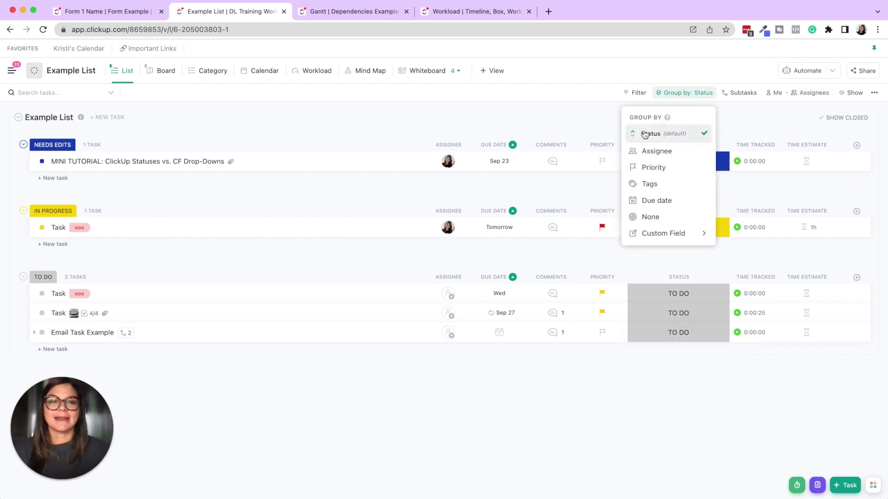
{"action": "left_click", "coordinate": [672, 136]}
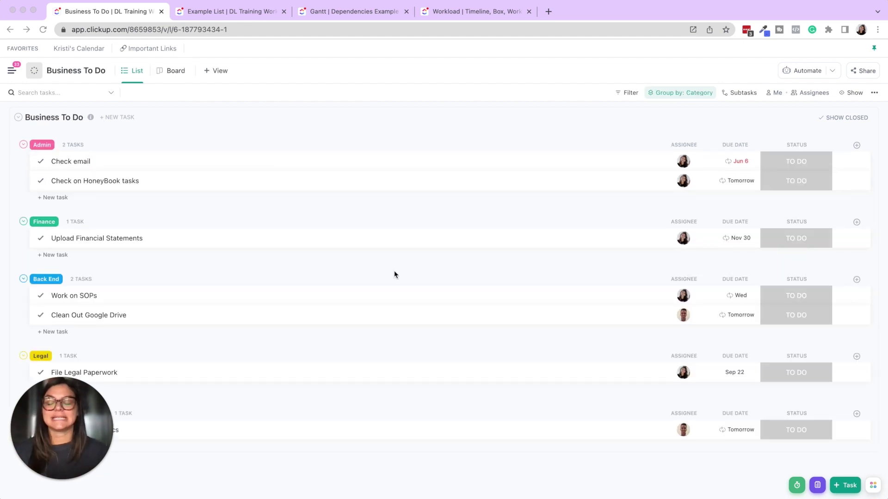
Check the custom field grouping in the Business To Do list and show the Category field as a column.
{"action": "left_click", "coordinate": [668, 93]}
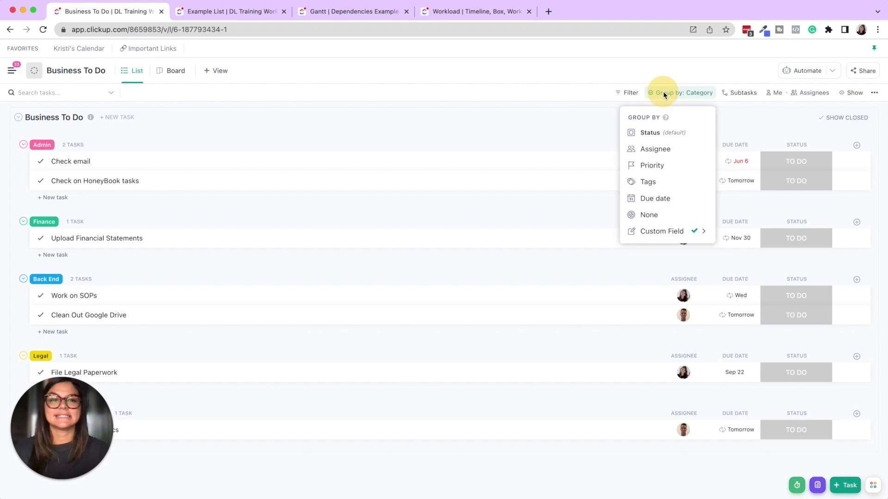
{"action": "mouse_move", "coordinate": [664, 235]}
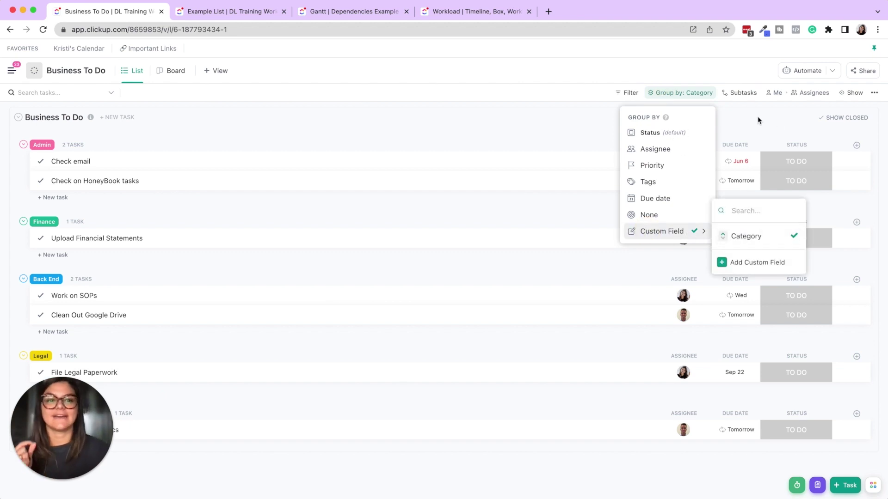
{"action": "left_click", "coordinate": [856, 145]}
{"action": "left_click", "coordinate": [857, 146]}
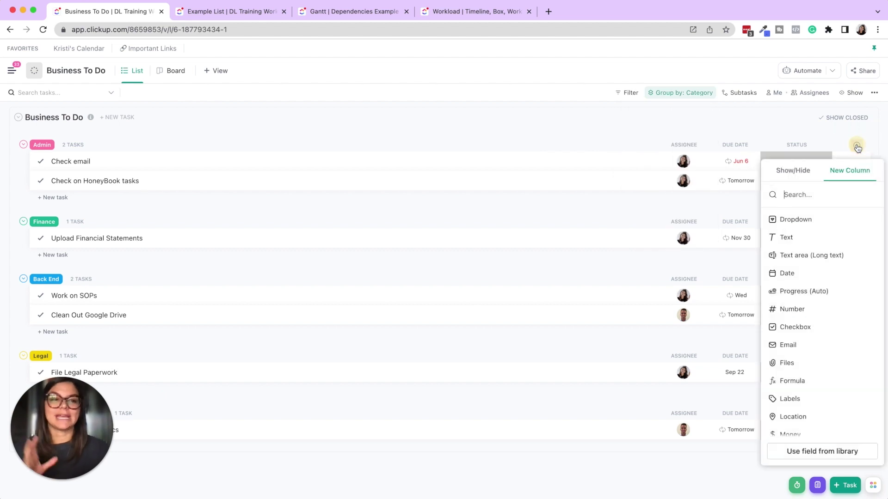
{"action": "mouse_move", "coordinate": [803, 221]}
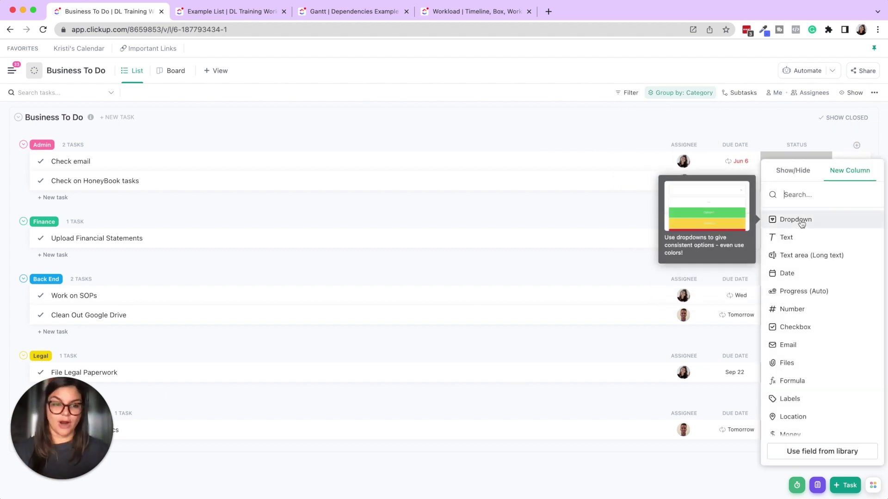
{"action": "left_click", "coordinate": [791, 179]}
{"action": "scroll", "coordinate": [781, 286], "scroll_direction": "down", "scroll_amount": 10}
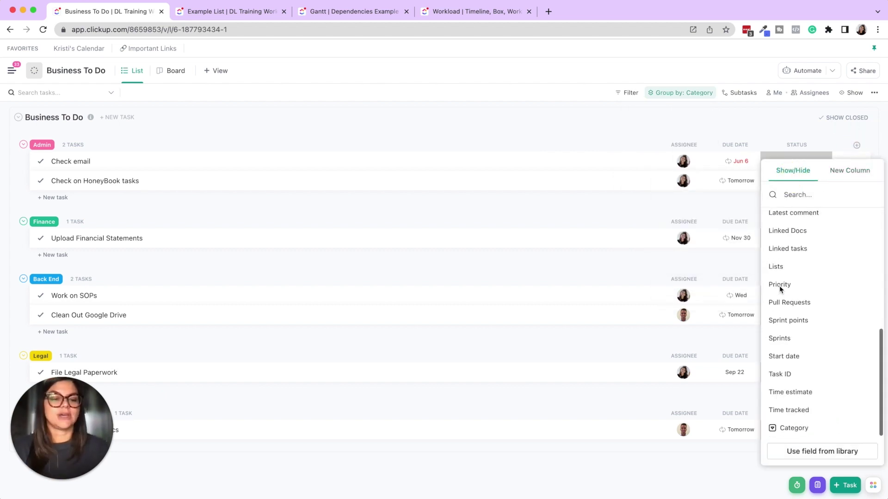
{"action": "left_click", "coordinate": [792, 427]}
{"action": "left_click", "coordinate": [803, 127]}
View the Category options for the Check email task and the list's grouping options, leaving both as they are.
{"action": "left_click", "coordinate": [787, 159]}
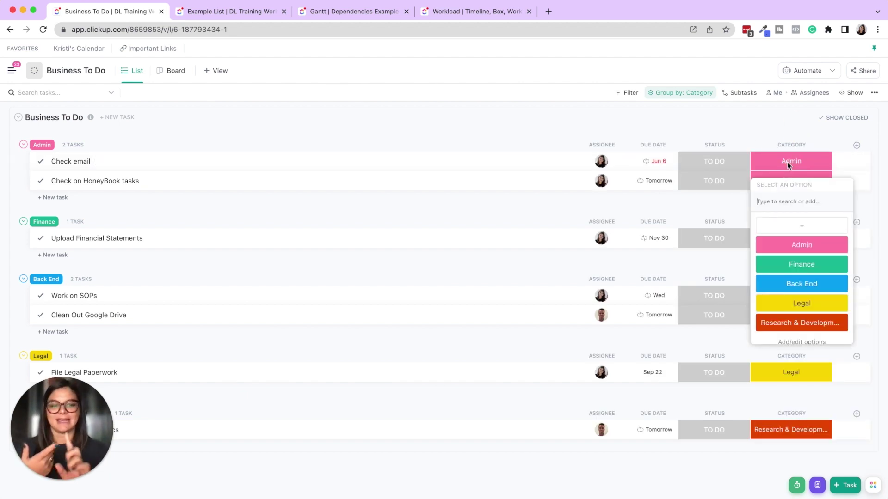
{"action": "left_click", "coordinate": [769, 121]}
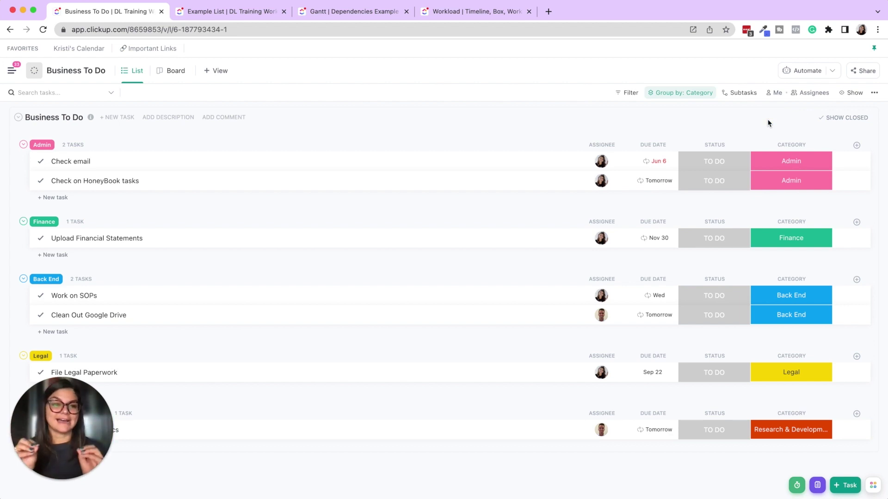
{"action": "left_click", "coordinate": [698, 92]}
{"action": "left_click", "coordinate": [325, 124]}
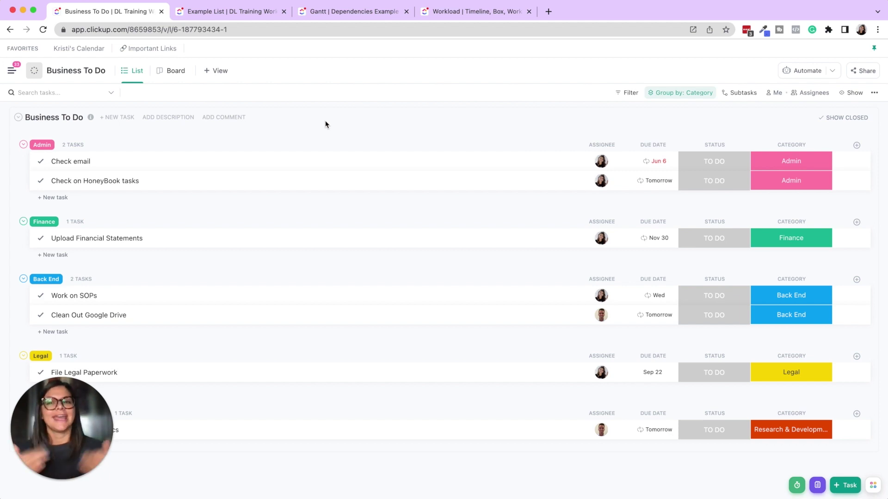
In Example List's Board view, expand the collapsed Review and Done columns and move the In Progress task to Done.
{"action": "left_click", "coordinate": [242, 13]}
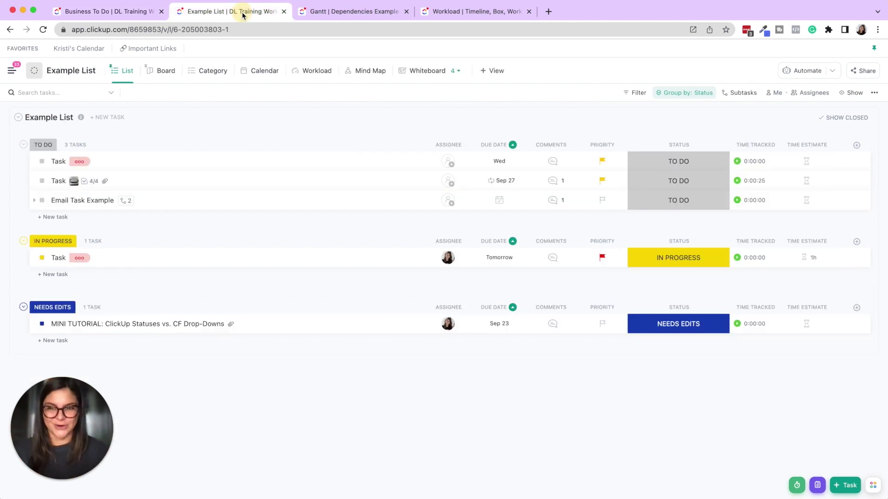
{"action": "left_click", "coordinate": [160, 74]}
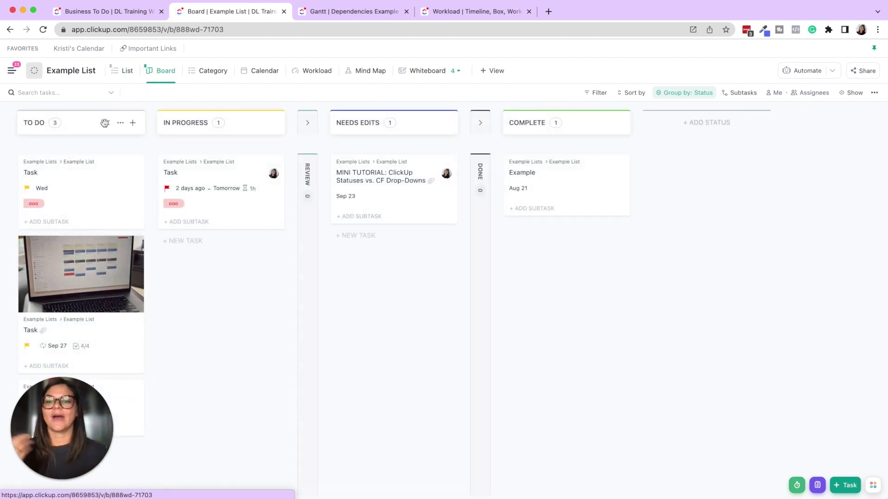
{"action": "left_click", "coordinate": [309, 126]}
{"action": "left_click", "coordinate": [587, 123]}
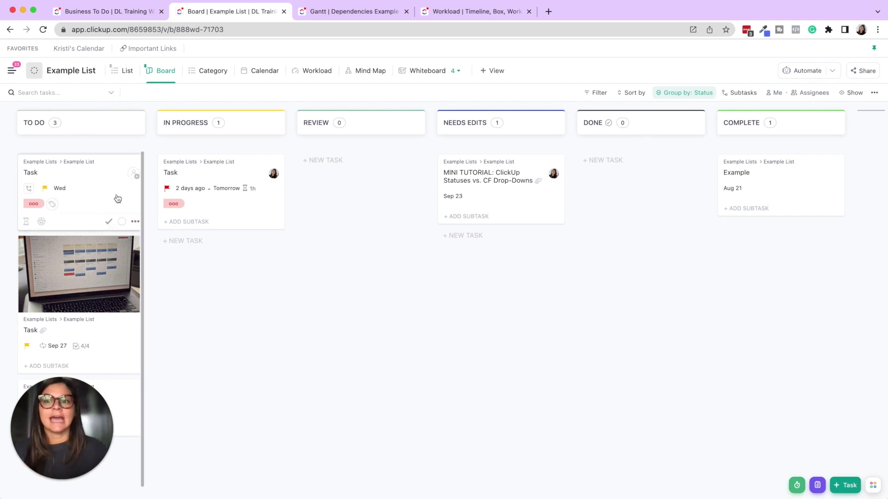
{"action": "left_click", "coordinate": [87, 190]}
{"action": "left_click_drag", "start_coordinate": [434, 178], "coordinate": [693, 196]}
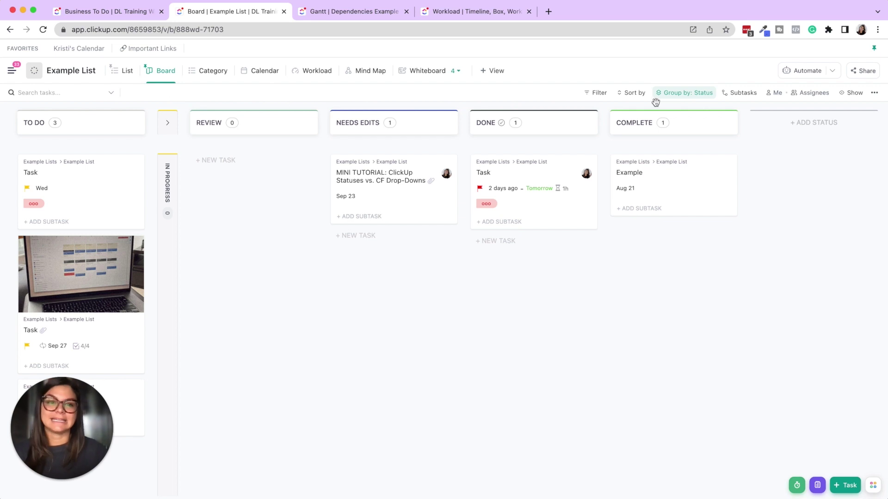
Group the board by the Category custom field and move Email Task Example from Empty to the Administrative category.
{"action": "left_click", "coordinate": [690, 93]}
{"action": "mouse_move", "coordinate": [672, 241]}
{"action": "left_click", "coordinate": [736, 237]}
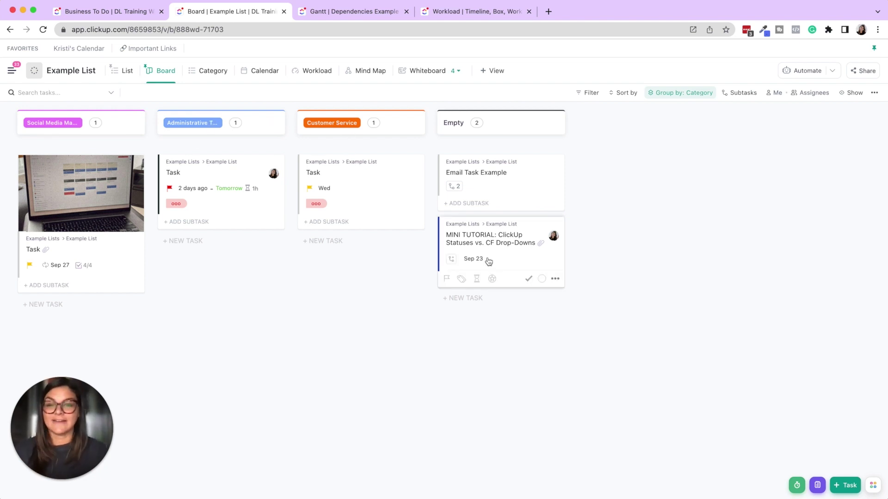
{"action": "left_click_drag", "start_coordinate": [508, 206], "coordinate": [230, 291]}
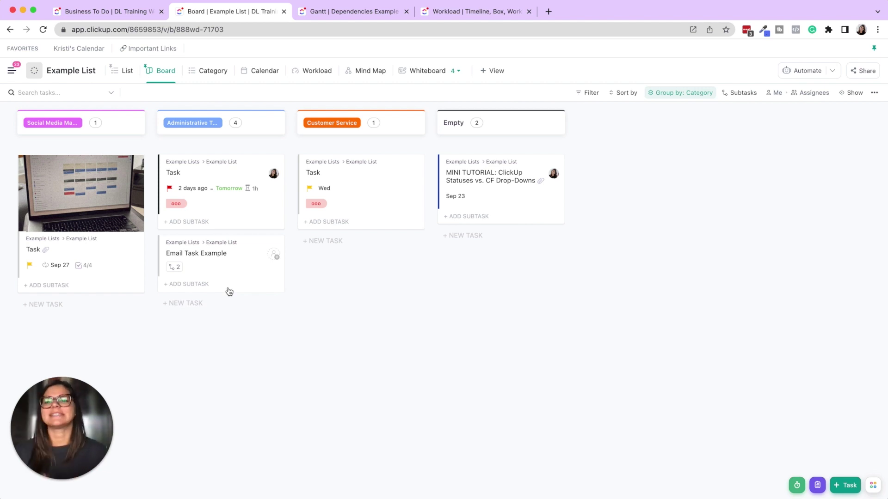
View Example List as a calendar in the day, 4-day, week and month time periods.
{"action": "left_click", "coordinate": [252, 73]}
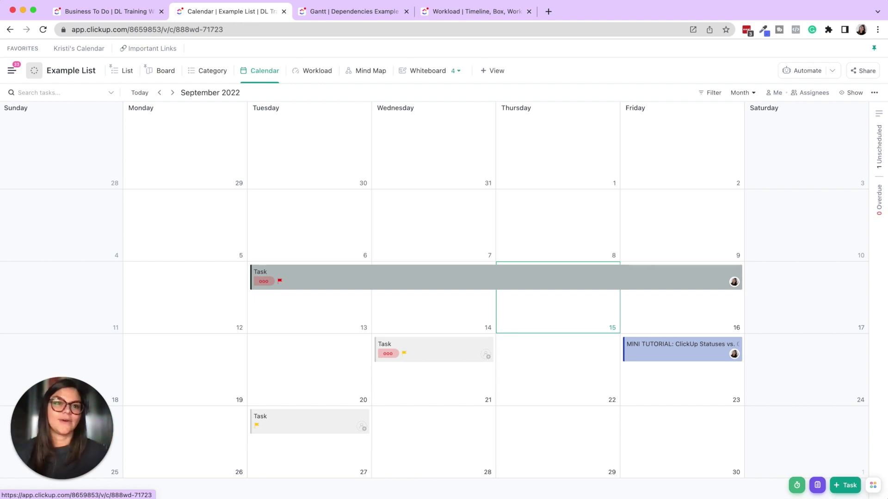
{"action": "left_click", "coordinate": [739, 94]}
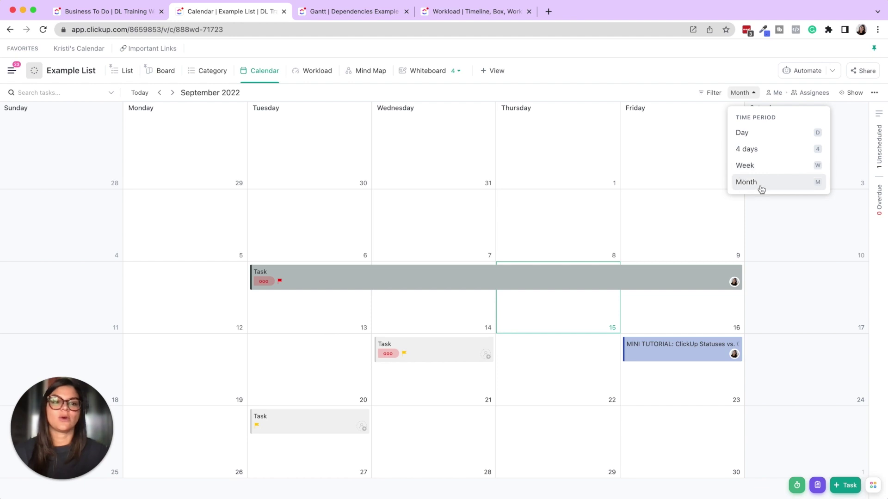
{"action": "left_click", "coordinate": [693, 156]}
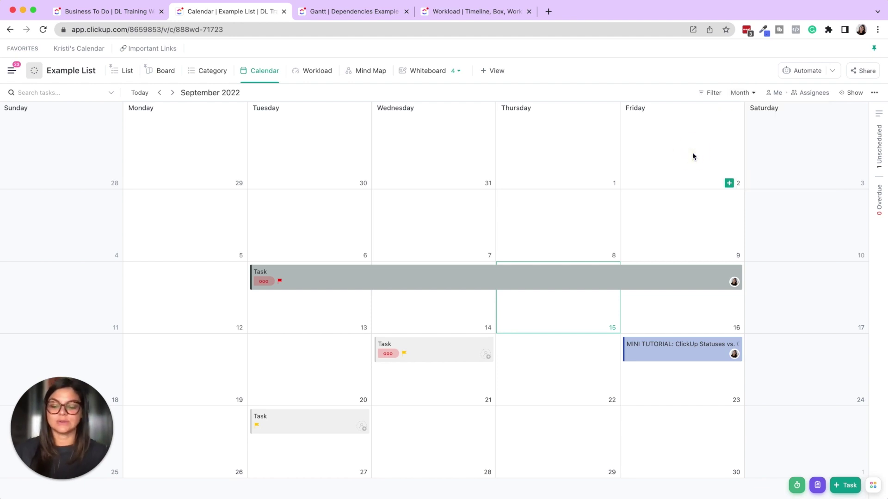
{"action": "key", "text": "d"}
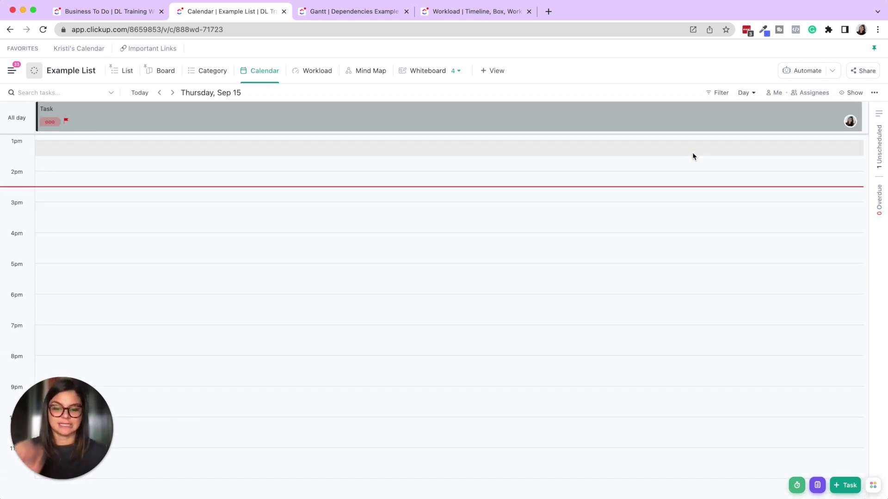
{"action": "key", "text": "x"}
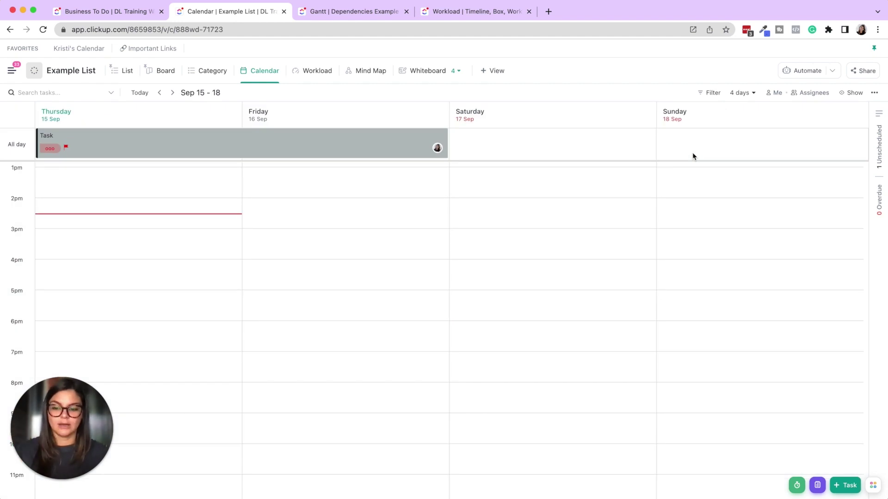
{"action": "key", "text": "w"}
{"action": "key", "text": "m"}
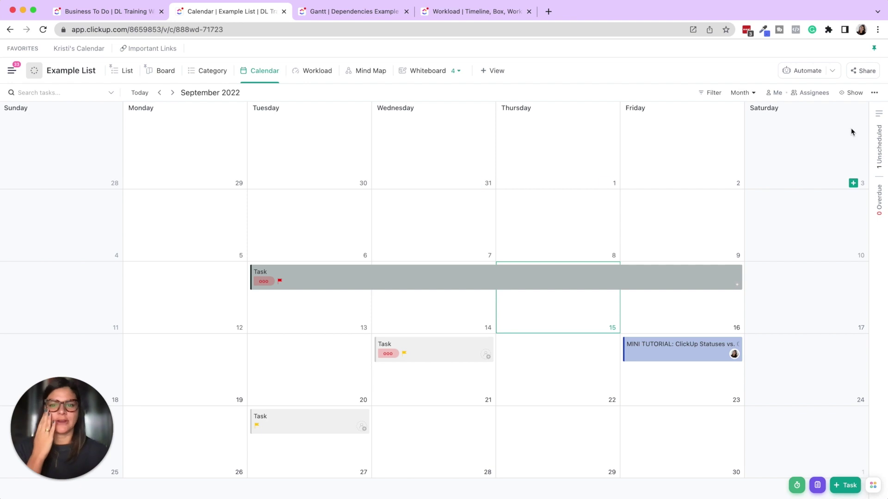
Examine the calendar's display settings for task visibility, time format, task dates, weekends and task cards.
{"action": "left_click", "coordinate": [859, 93]}
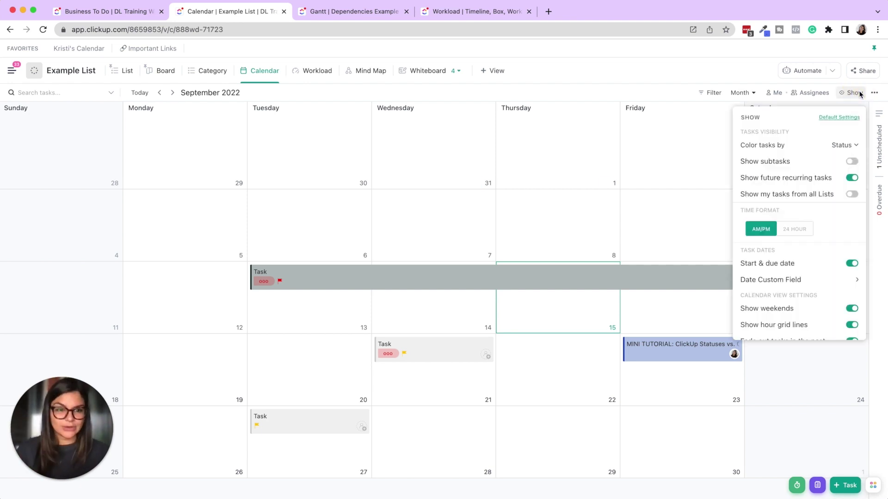
{"action": "scroll", "coordinate": [800, 238], "scroll_direction": "down", "scroll_amount": 3}
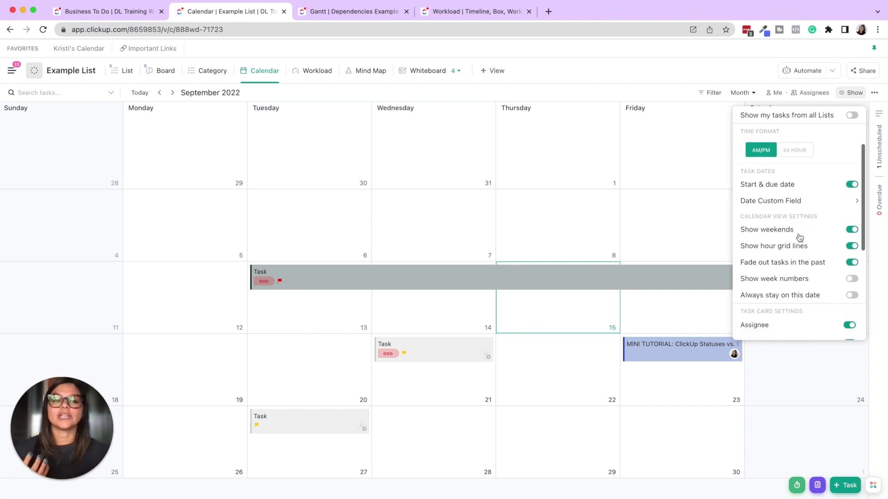
{"action": "scroll", "coordinate": [798, 235], "scroll_direction": "up", "scroll_amount": 1}
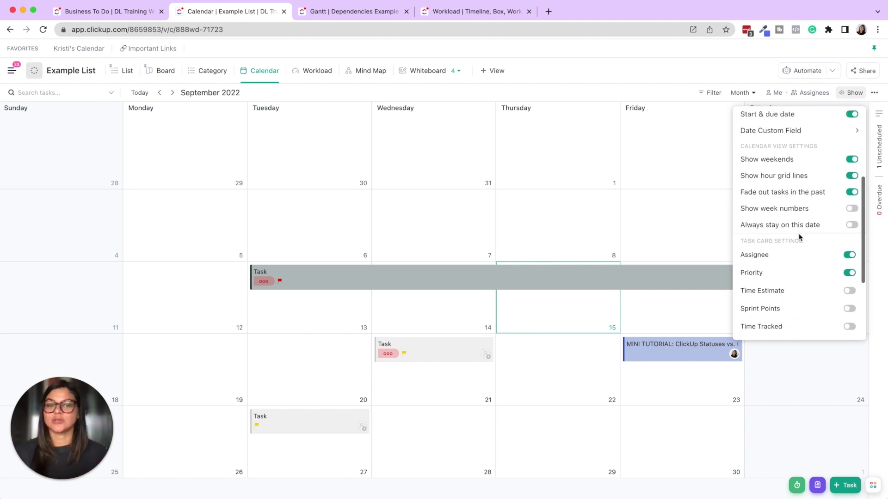
{"action": "scroll", "coordinate": [784, 291], "scroll_direction": "up", "scroll_amount": 3}
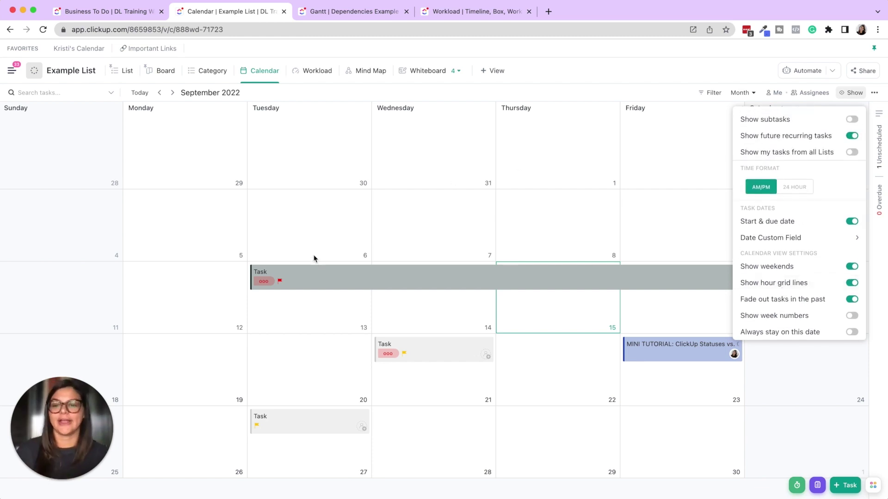
{"action": "left_click", "coordinate": [308, 218]}
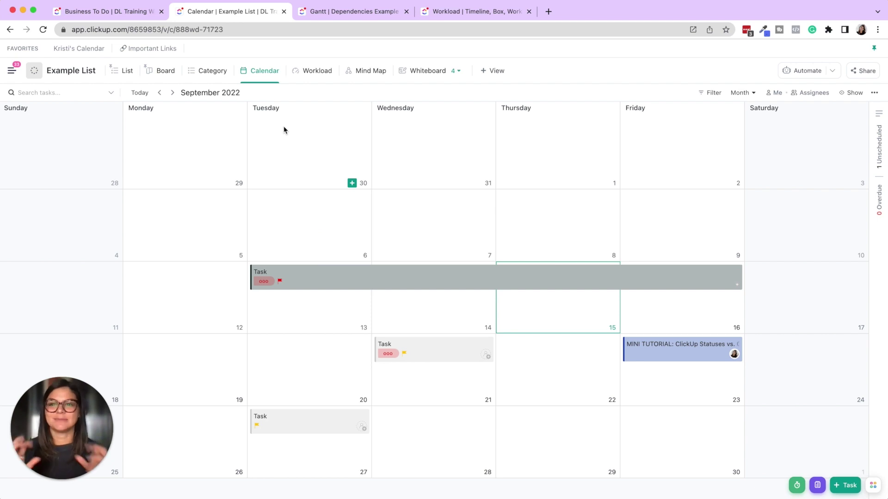
Review the available view types again and switch to the Gantt view of Dependencies Example.
{"action": "left_click", "coordinate": [492, 71]}
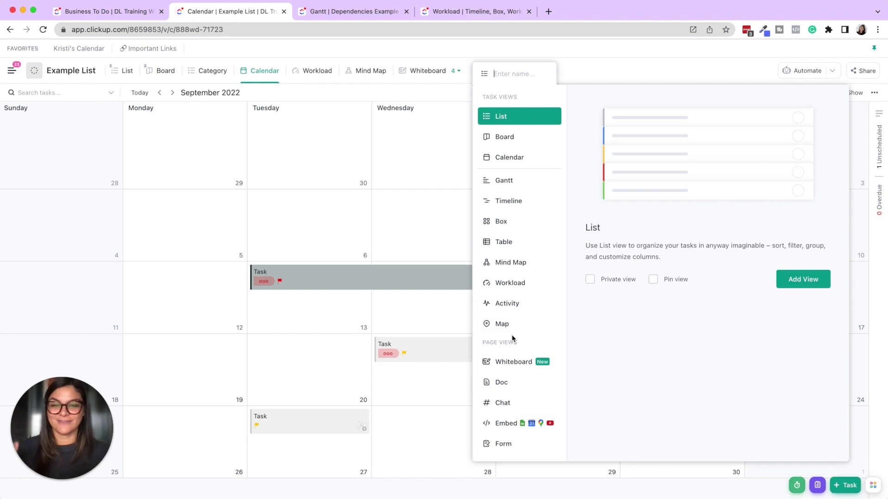
{"action": "left_click", "coordinate": [337, 14]}
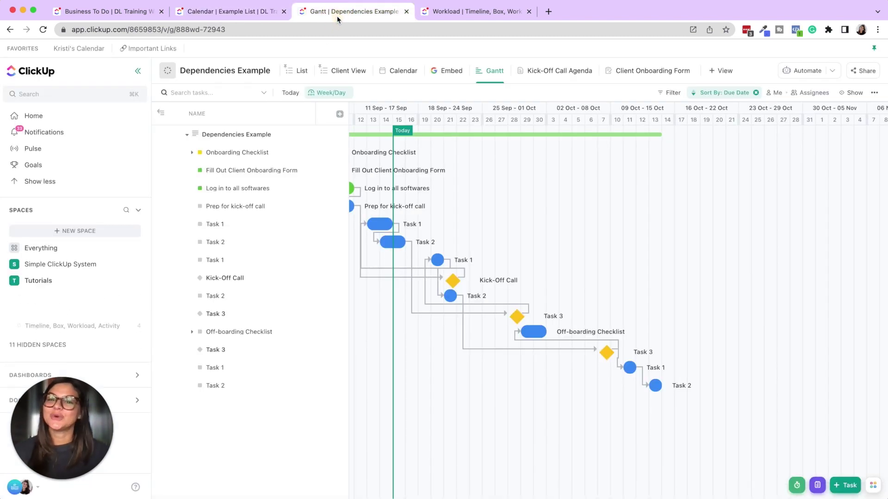
View Dependencies Example as a list with the sidebar collapsed and examine the tasks' blocking and waiting dependencies.
{"action": "scroll", "coordinate": [474, 219], "scroll_direction": "left", "scroll_amount": 5}
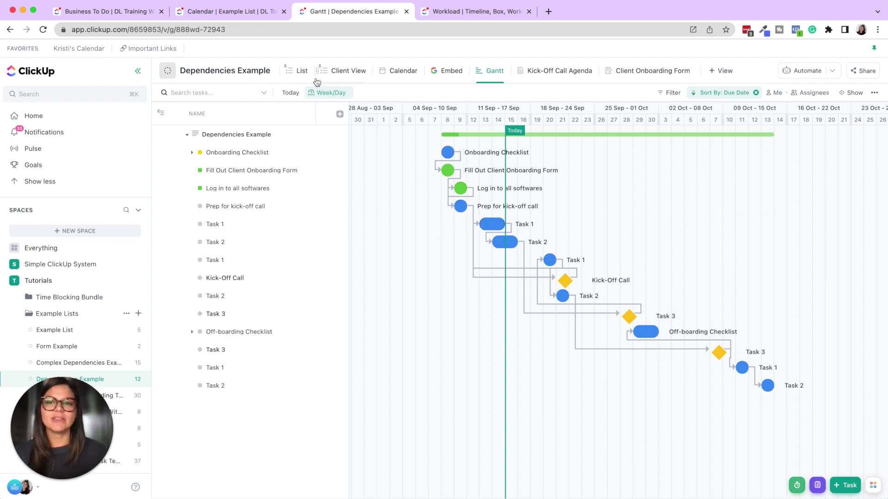
{"action": "left_click", "coordinate": [301, 74]}
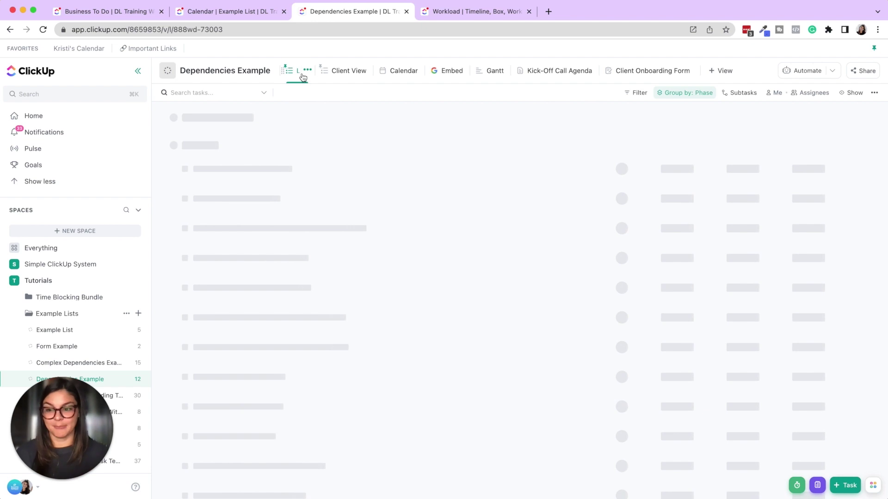
{"action": "left_click", "coordinate": [137, 71]}
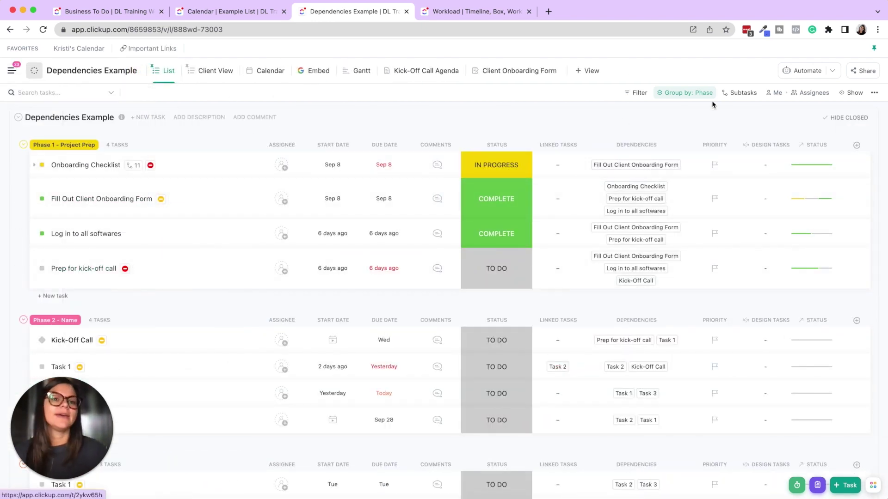
{"action": "scroll", "coordinate": [166, 201], "scroll_direction": "down", "scroll_amount": 3}
{"action": "scroll", "coordinate": [166, 201], "scroll_direction": "up", "scroll_amount": 3}
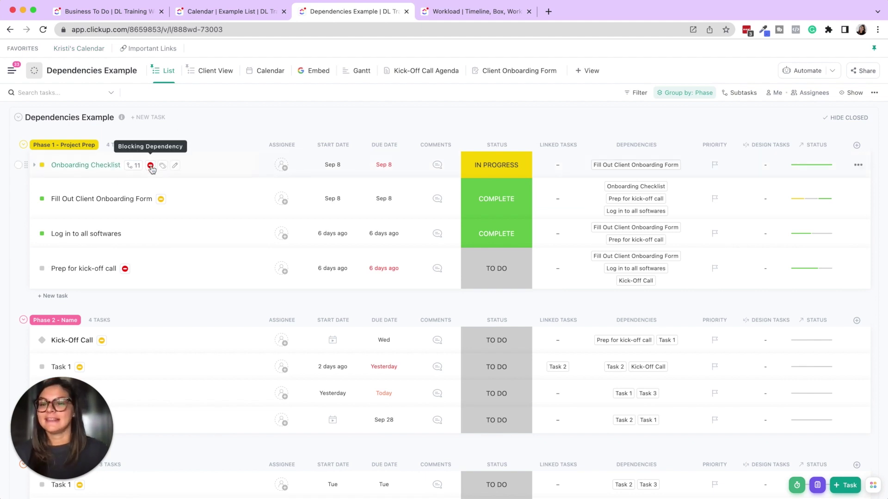
{"action": "mouse_move", "coordinate": [162, 205]}
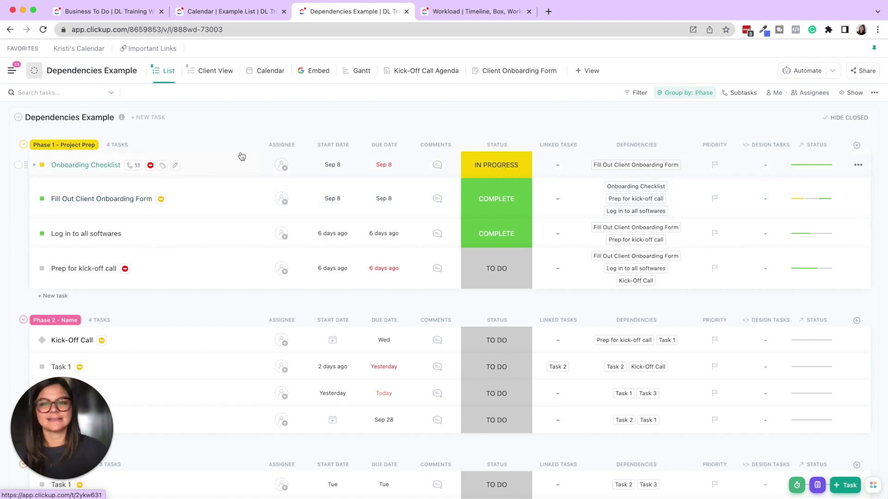
Return to the Gantt view, follow the dependency lines and reschedule Onboarding Checklist to 12 September together with its dependent tasks.
{"action": "left_click", "coordinate": [355, 75]}
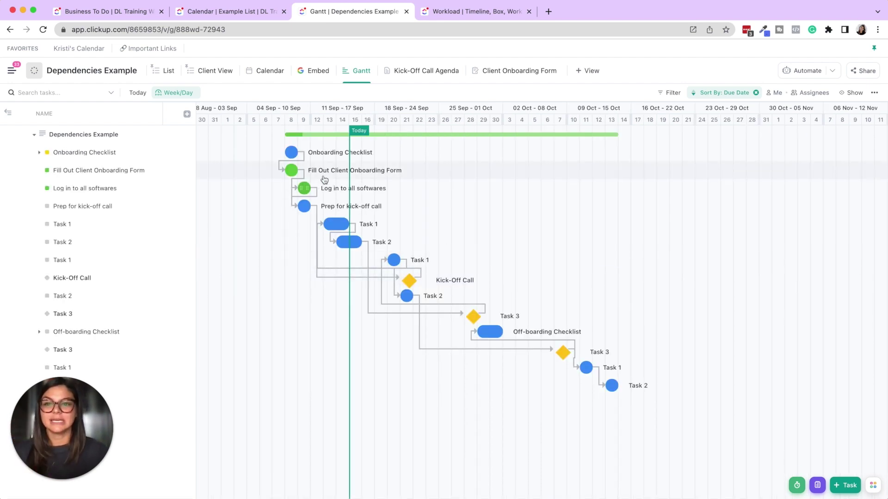
{"action": "left_click", "coordinate": [302, 160]}
{"action": "left_click", "coordinate": [412, 296]}
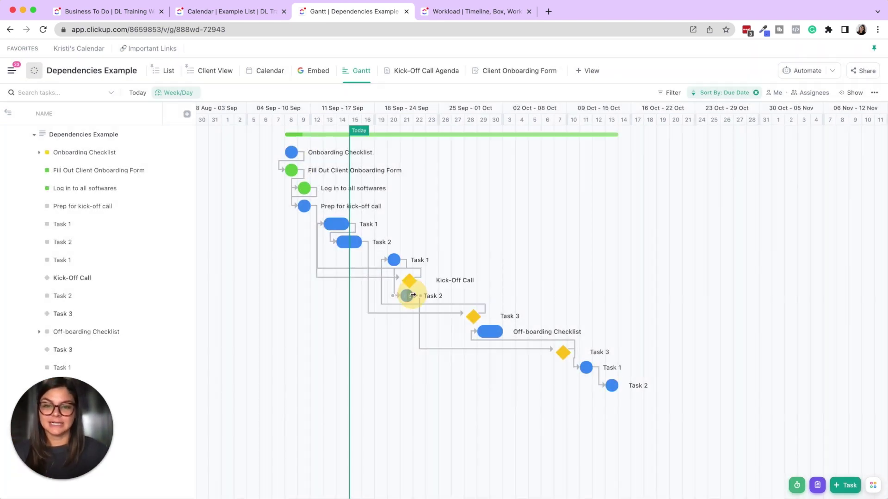
{"action": "left_click_drag", "start_coordinate": [303, 154], "coordinate": [283, 174]}
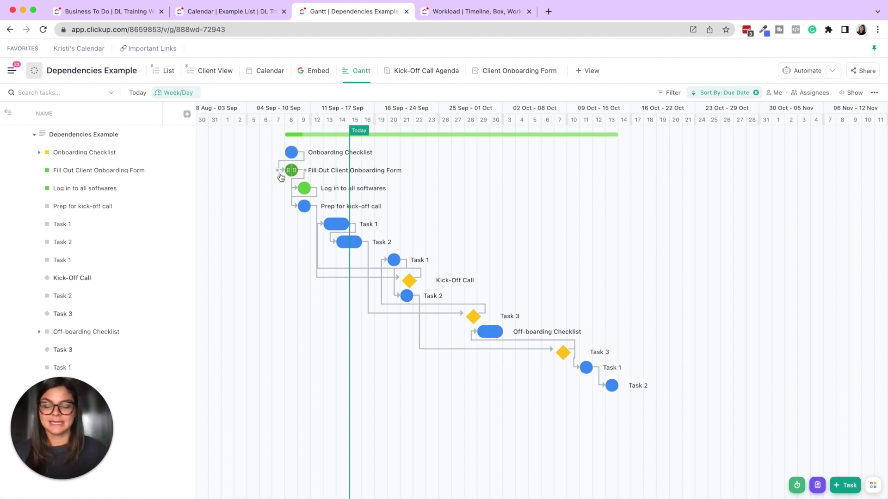
{"action": "left_click_drag", "start_coordinate": [337, 153], "coordinate": [369, 160]}
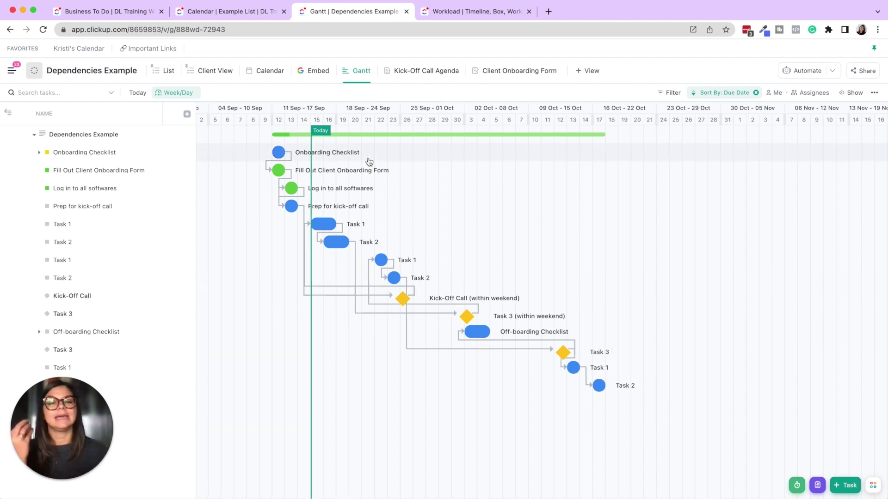
Check the Gantt view's Reschedule dependencies option and look over the available view types.
{"action": "left_click", "coordinate": [853, 93]}
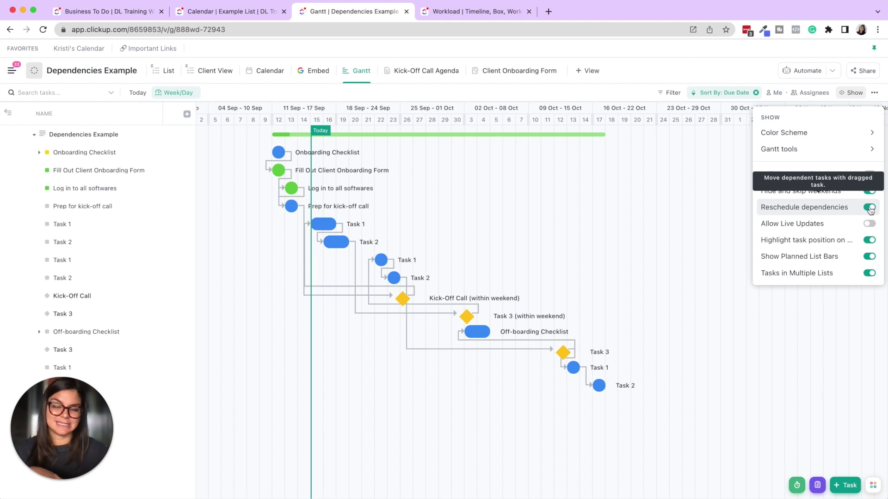
{"action": "left_click", "coordinate": [449, 160]}
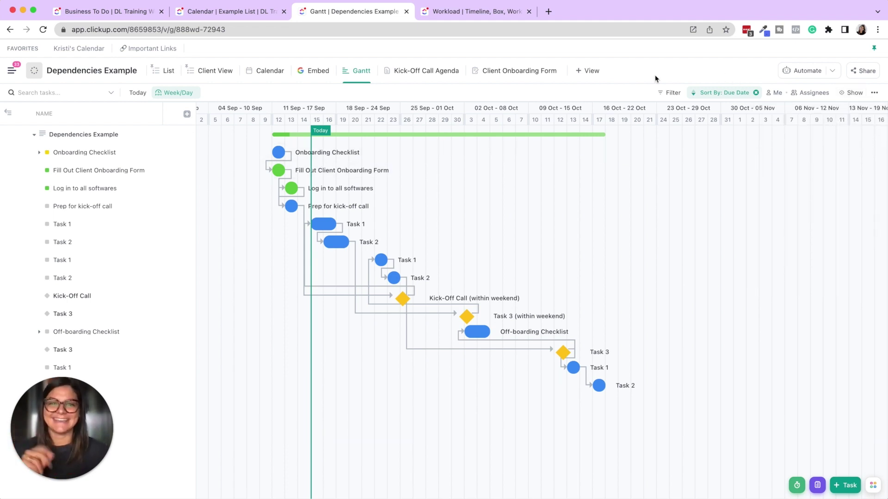
{"action": "left_click", "coordinate": [585, 71]}
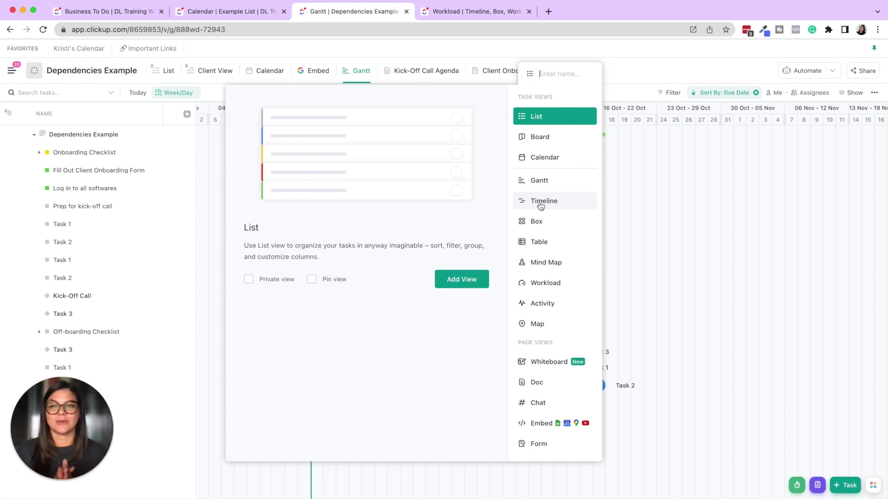
{"action": "left_click", "coordinate": [641, 57]}
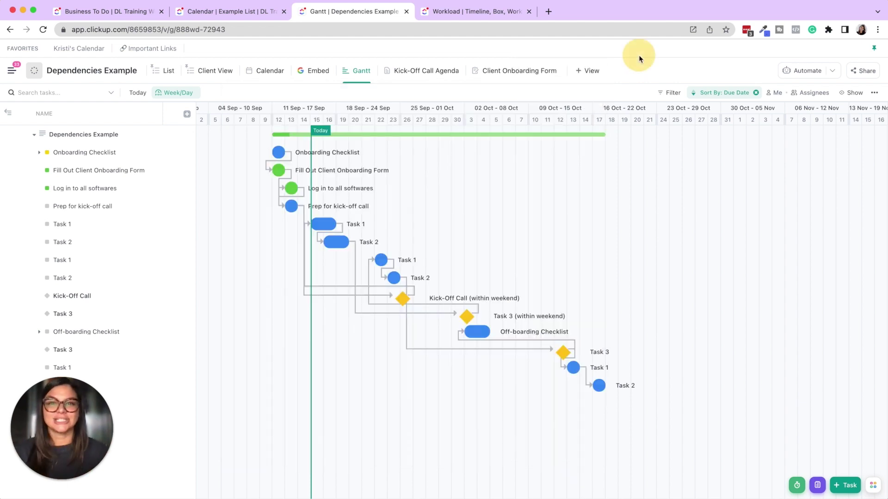
Switch to the Timeline, Box, Workload, Activity list, collapse the sidebar, check the time estimates in List view and open the Box view.
{"action": "left_click", "coordinate": [456, 11]}
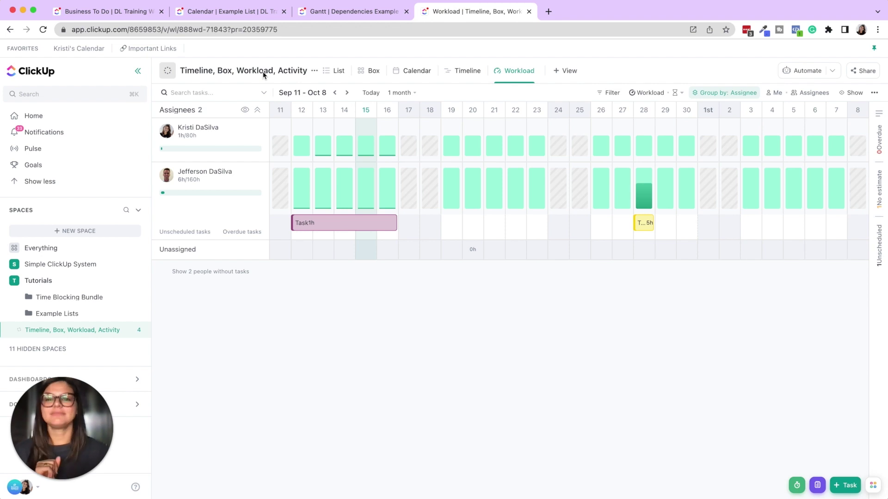
{"action": "left_click", "coordinate": [138, 71]}
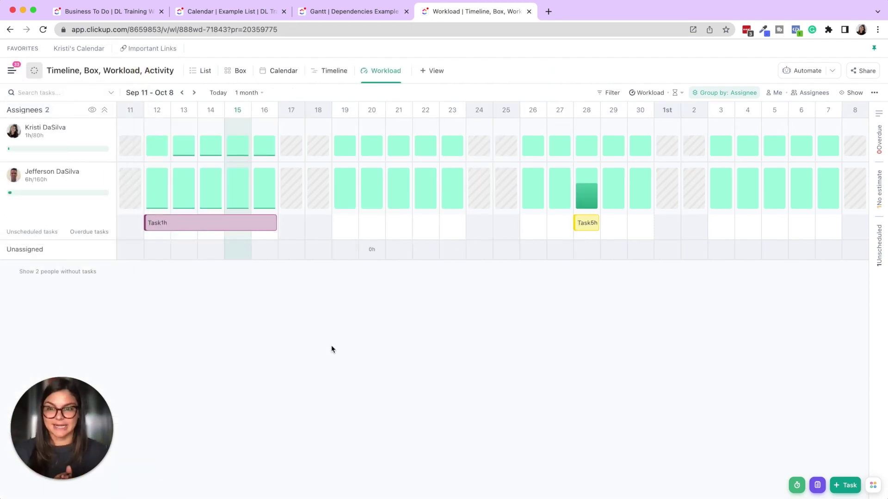
{"action": "left_click", "coordinate": [239, 74]}
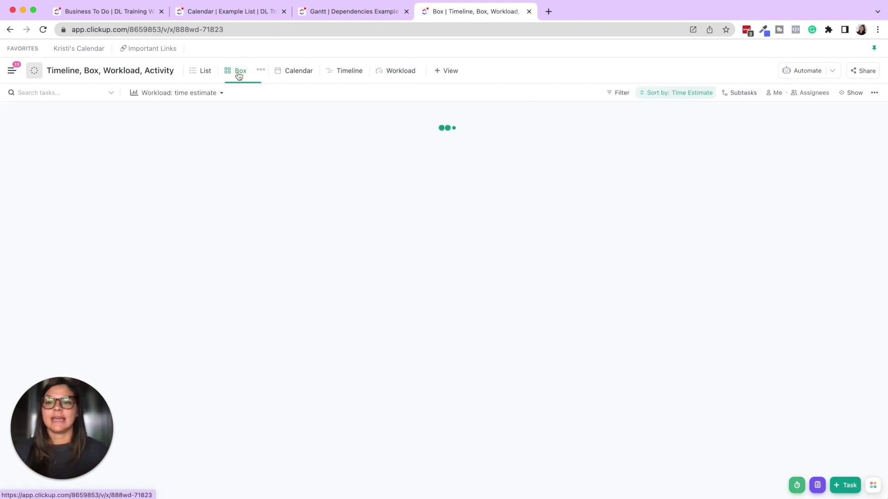
{"action": "left_click", "coordinate": [203, 71]}
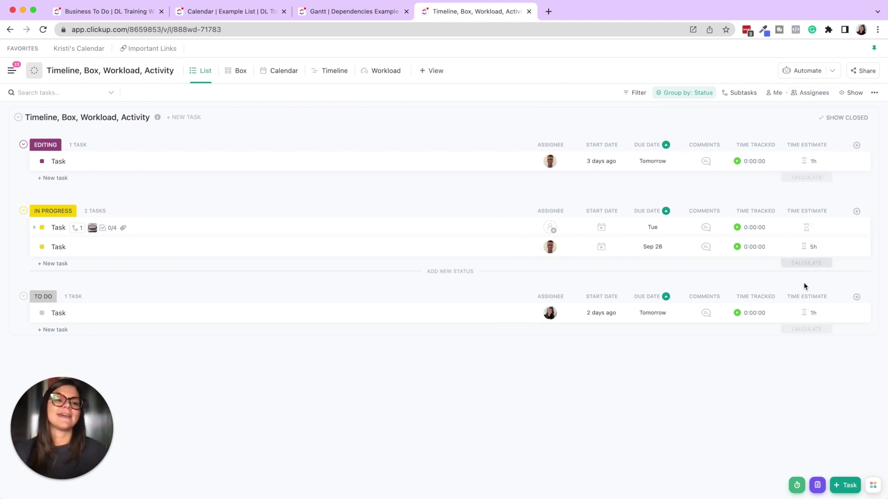
{"action": "left_click", "coordinate": [238, 71]}
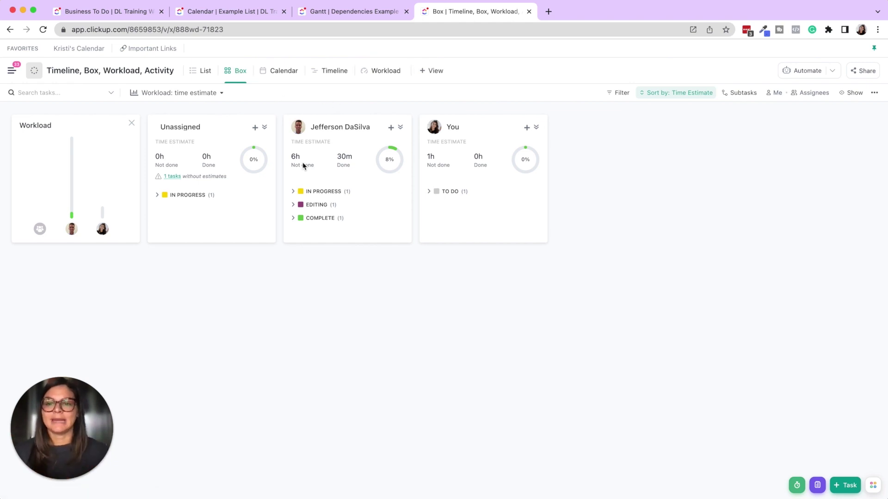
Compare the Box view's workload measured by number of tasks and by time estimate.
{"action": "left_click", "coordinate": [184, 94]}
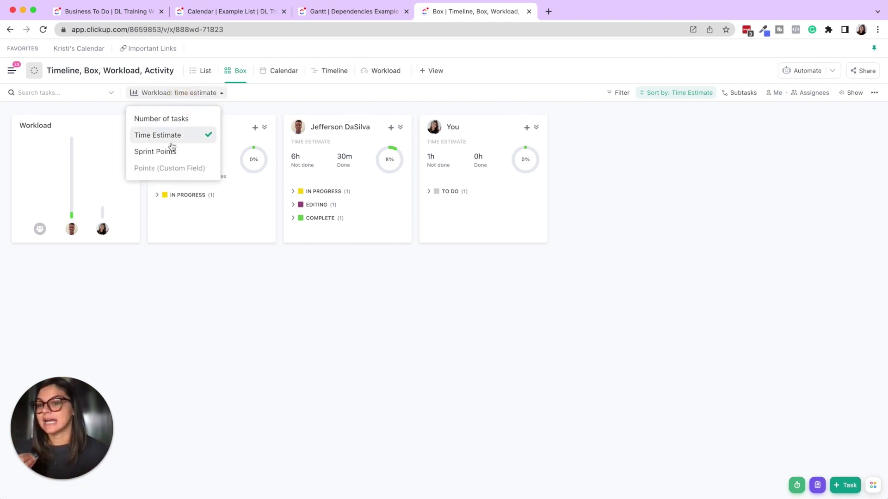
{"action": "left_click", "coordinate": [172, 124]}
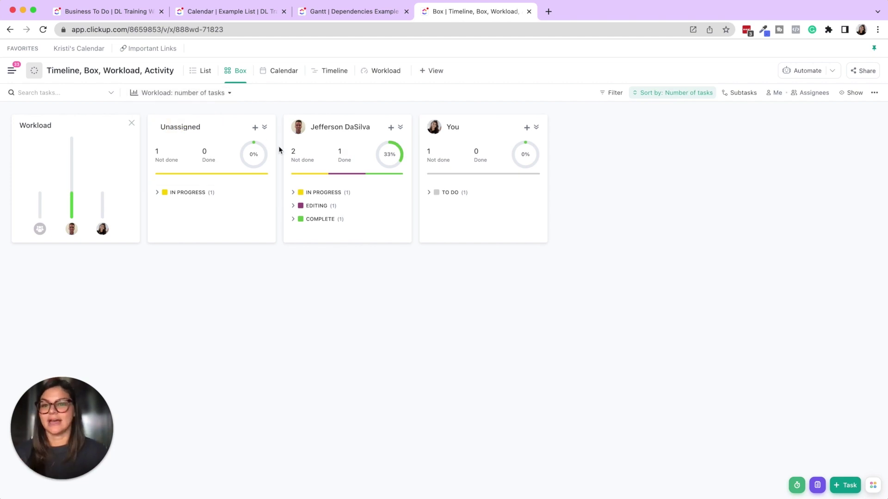
{"action": "left_click", "coordinate": [147, 94]}
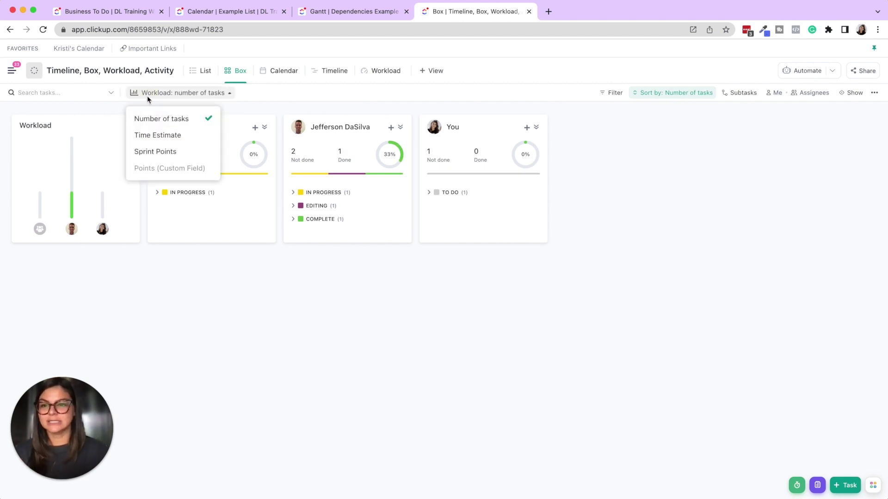
{"action": "left_click", "coordinate": [155, 141]}
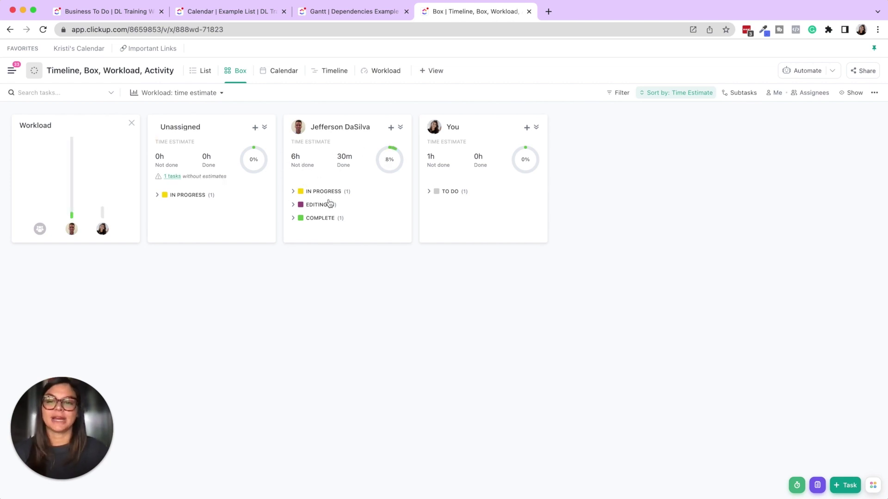
{"action": "left_click", "coordinate": [293, 193]}
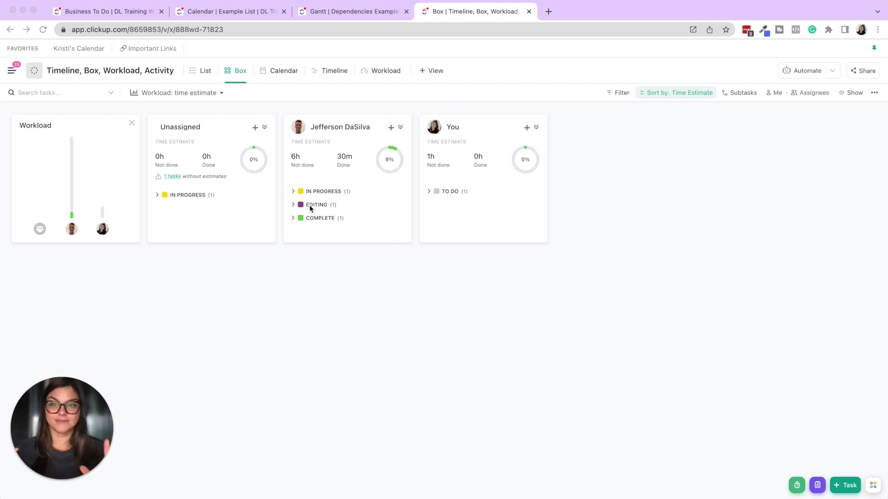
Read the descriptions of the Box, Mind Map and Workload view types without adding a view.
{"action": "left_click", "coordinate": [431, 70]}
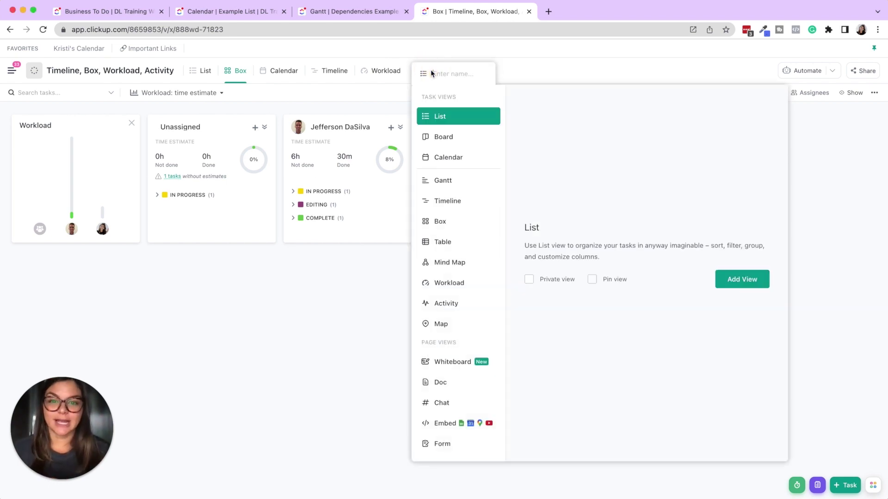
{"action": "left_click", "coordinate": [452, 222]}
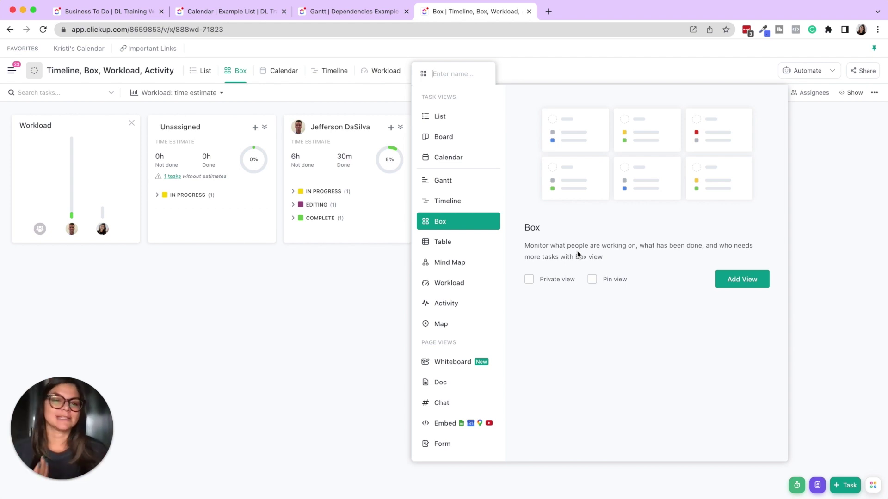
{"action": "left_click", "coordinate": [451, 263]}
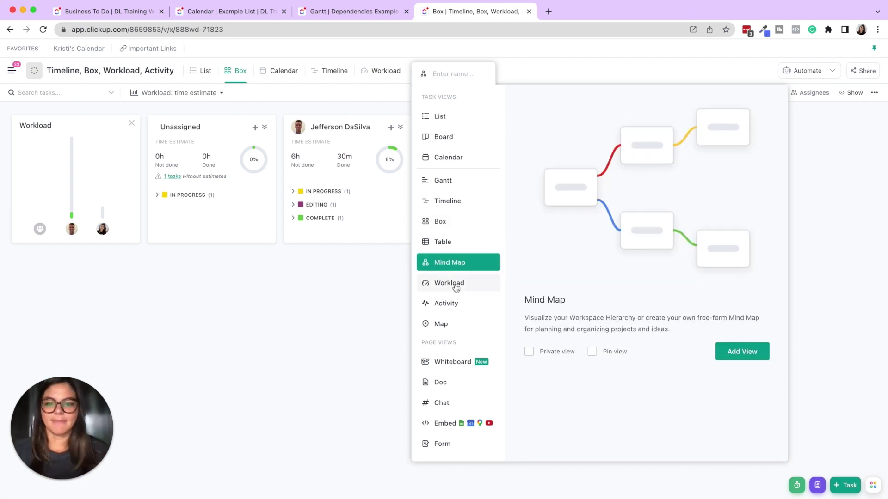
{"action": "left_click", "coordinate": [456, 286]}
{"action": "triple_click", "coordinate": [532, 246]}
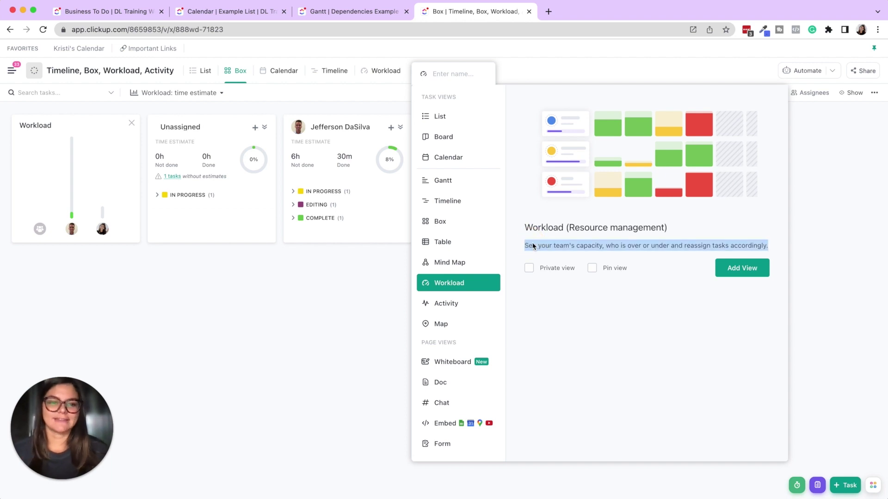
{"action": "left_click", "coordinate": [237, 416]}
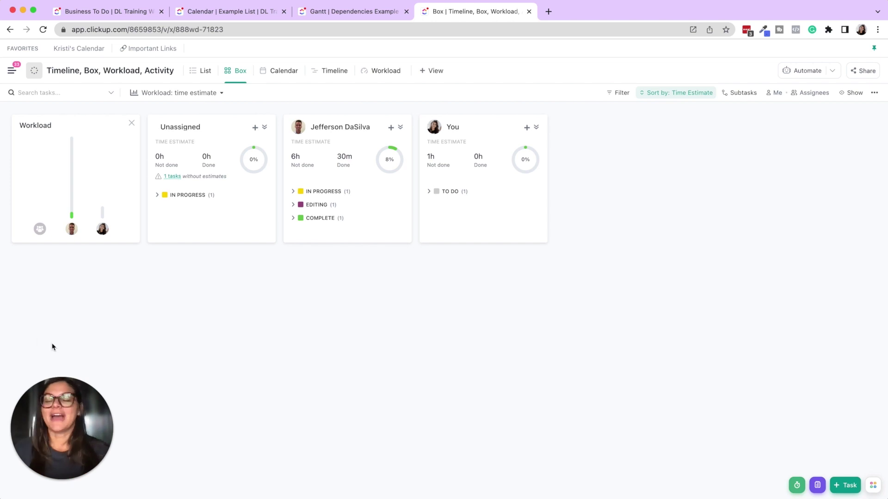
Open the Timeline view and examine the scheduled tasks per assignee from mid-September.
{"action": "left_click", "coordinate": [335, 71]}
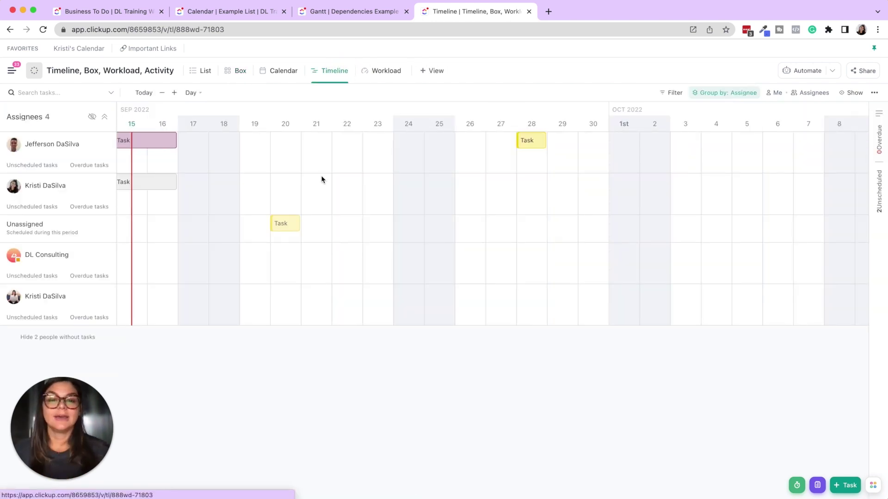
{"action": "scroll", "coordinate": [313, 214], "scroll_direction": "left", "scroll_amount": 6}
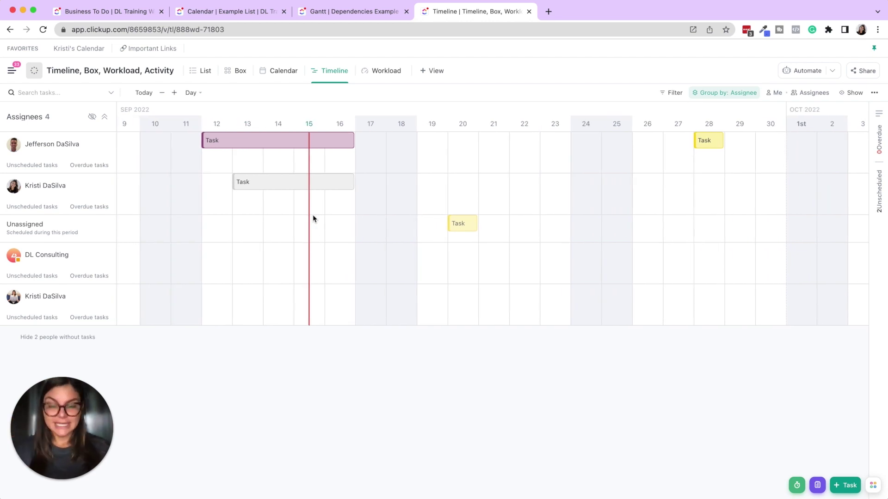
{"action": "mouse_move", "coordinate": [244, 143]}
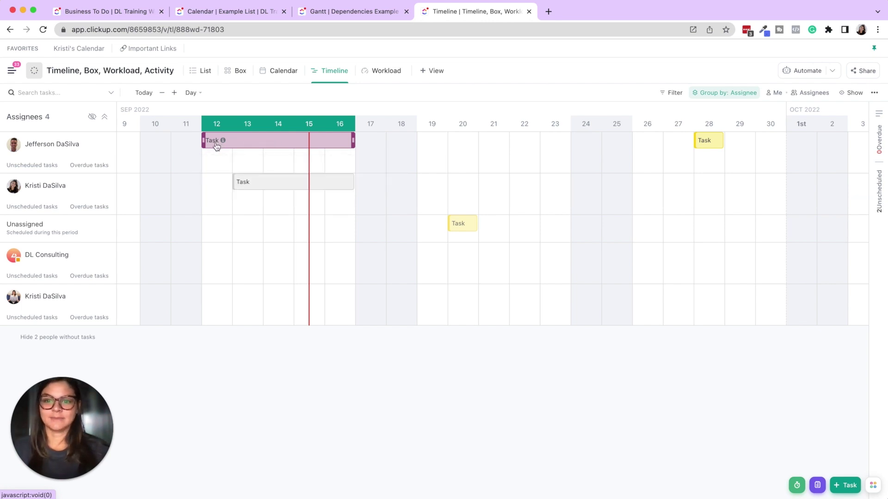
Set the timeline's grouping to None and check the task bars around mid-September.
{"action": "left_click", "coordinate": [718, 94]}
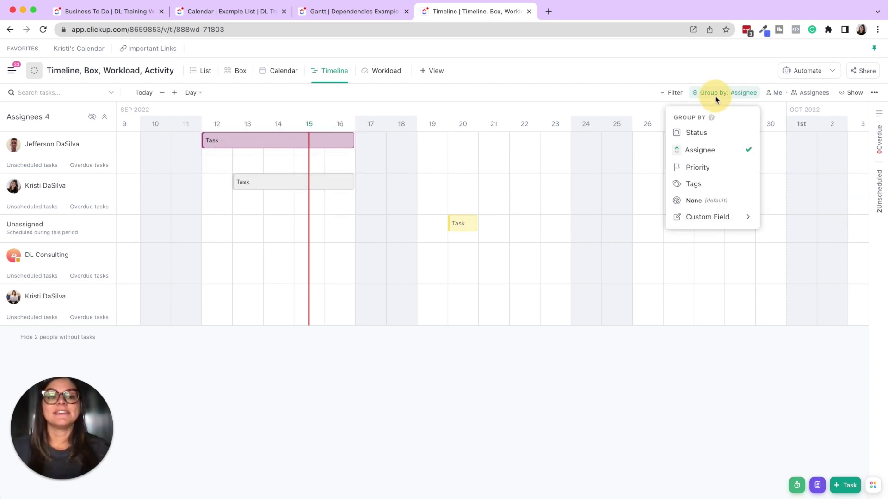
{"action": "left_click", "coordinate": [700, 208]}
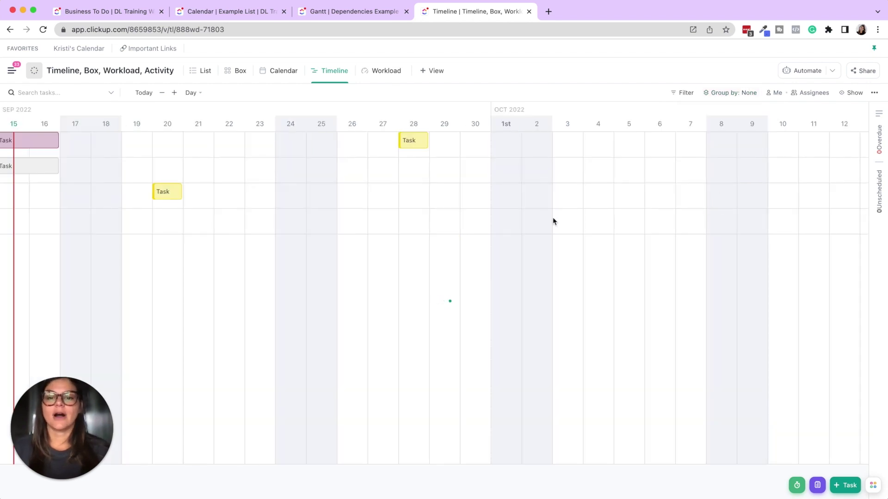
{"action": "scroll", "coordinate": [553, 218], "scroll_direction": "left", "scroll_amount": 10}
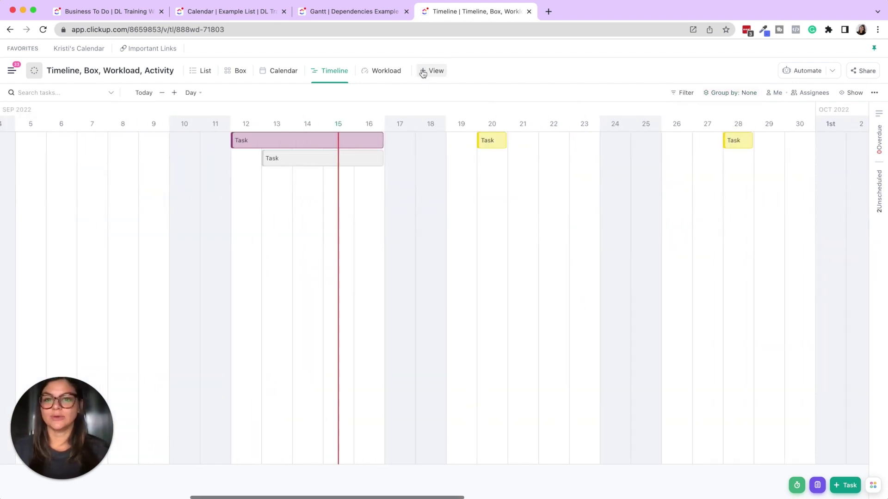
{"action": "left_click", "coordinate": [422, 72]}
{"action": "left_click", "coordinate": [295, 228]}
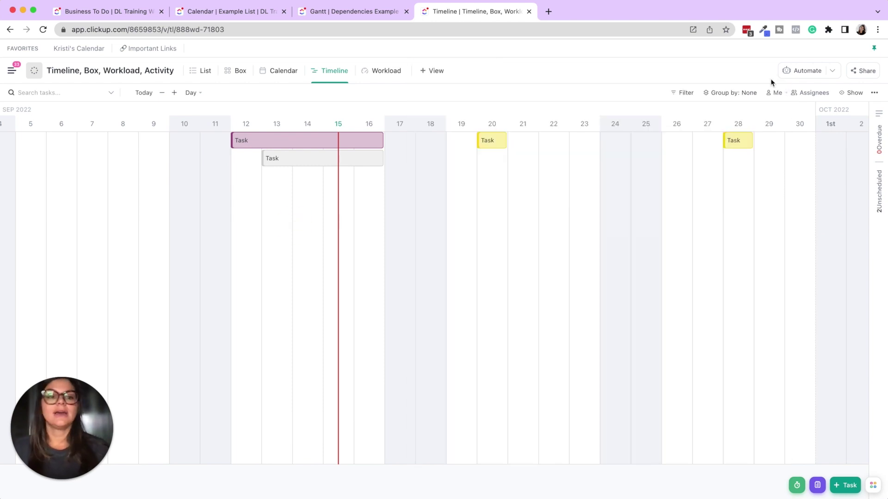
Group the timeline by Assignee and check each person's task bars through late September.
{"action": "left_click", "coordinate": [729, 93]}
{"action": "left_click", "coordinate": [710, 148]}
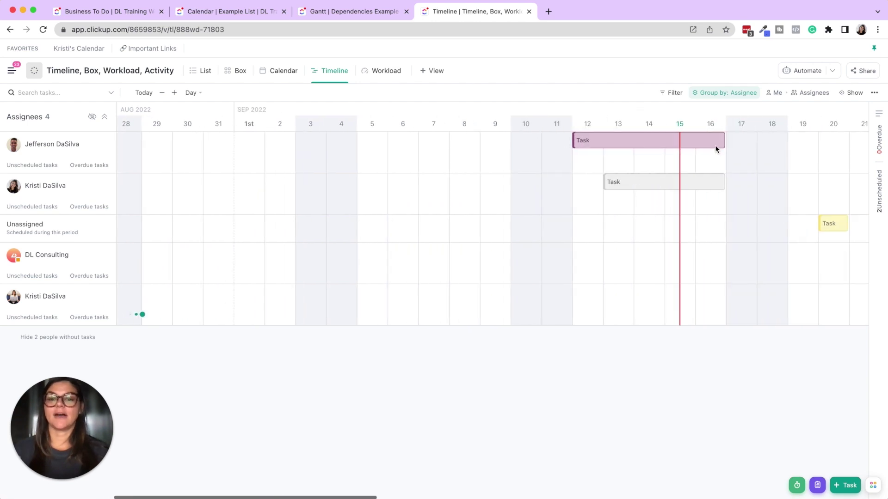
{"action": "scroll", "coordinate": [716, 148], "scroll_direction": "right", "scroll_amount": 10}
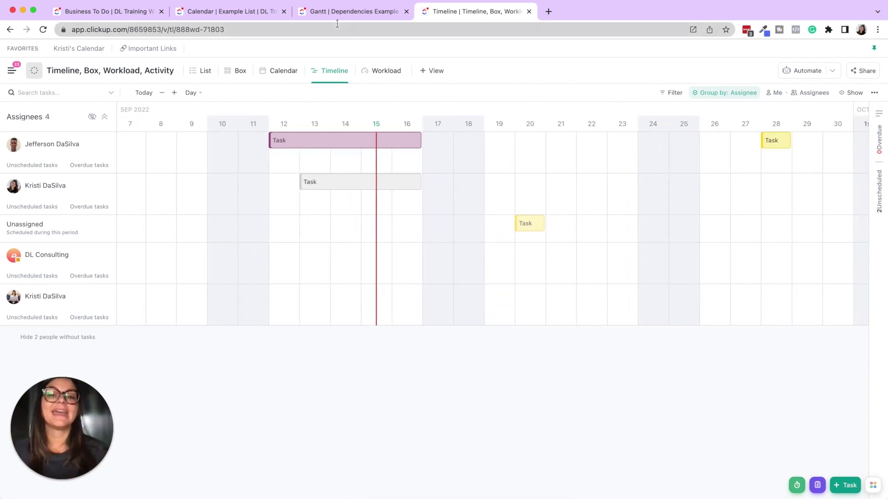
Open the Workload view and compare its 1 week and 1 month ranges.
{"action": "left_click", "coordinate": [384, 72]}
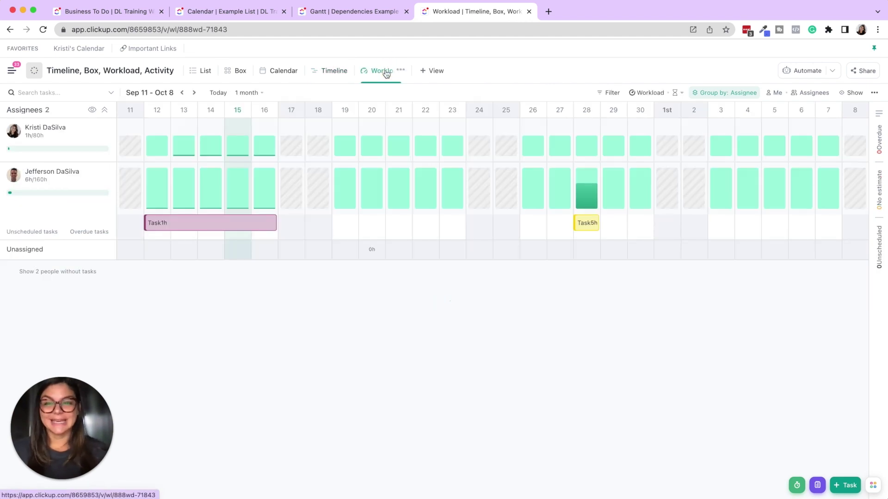
{"action": "left_click", "coordinate": [247, 93]}
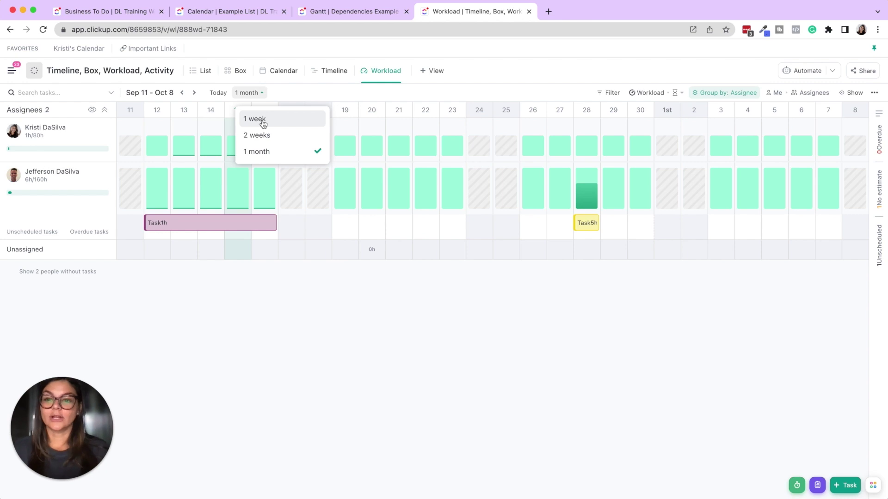
{"action": "left_click", "coordinate": [261, 120]}
{"action": "left_click", "coordinate": [250, 92]}
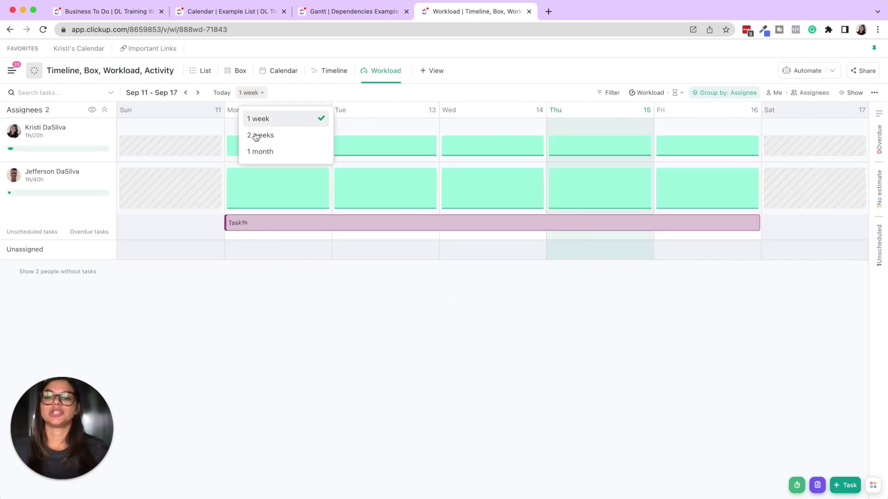
{"action": "left_click", "coordinate": [262, 152]}
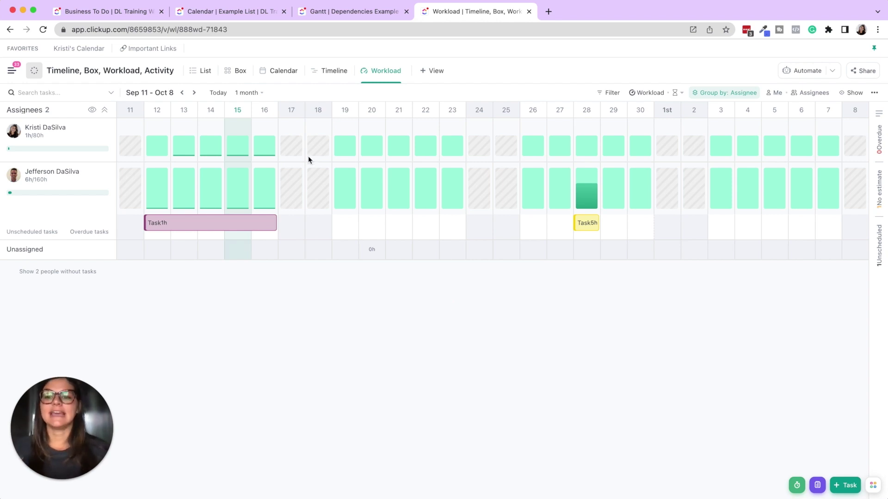
Review the Workload view's measurement and grouping options without changing them.
{"action": "left_click", "coordinate": [673, 92]}
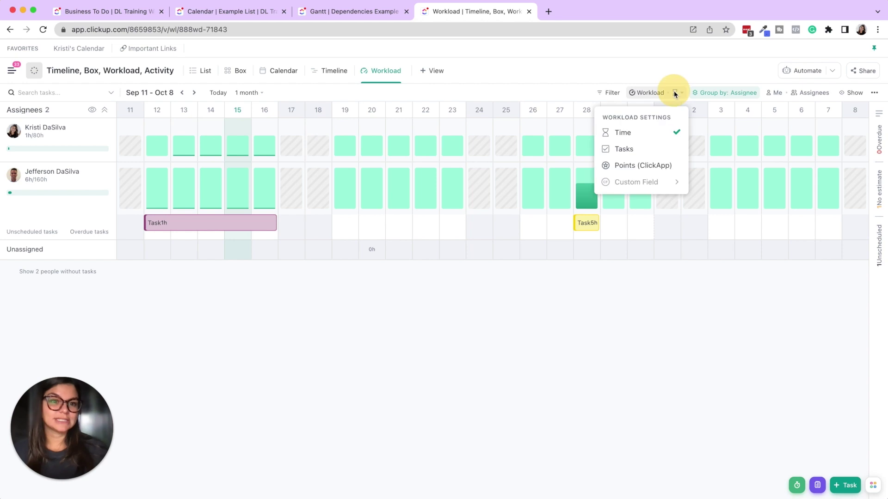
{"action": "left_click", "coordinate": [291, 369]}
{"action": "left_click", "coordinate": [732, 98]}
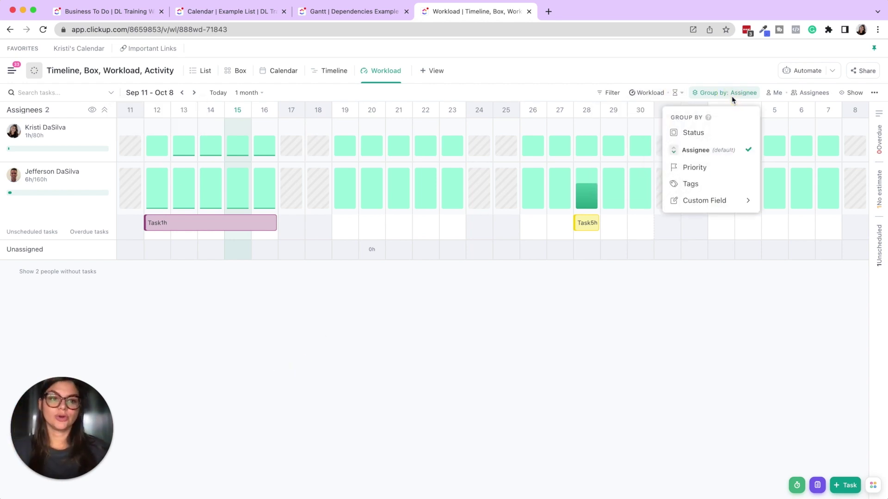
{"action": "left_click", "coordinate": [389, 365]}
{"action": "mouse_move", "coordinate": [309, 181]}
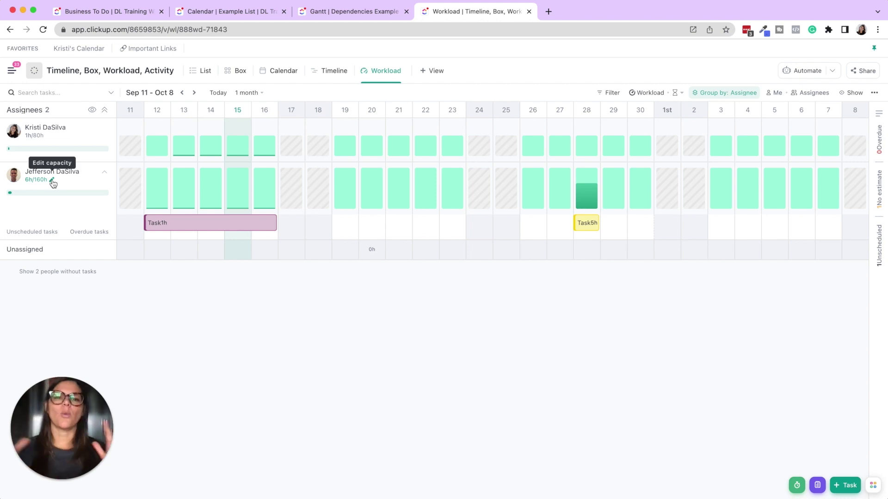
Show the workload for the single week Sep 25 - Oct 1 and inspect Wednesday's scheduled time against capacity.
{"action": "left_click", "coordinate": [249, 93]}
{"action": "left_click", "coordinate": [254, 119]}
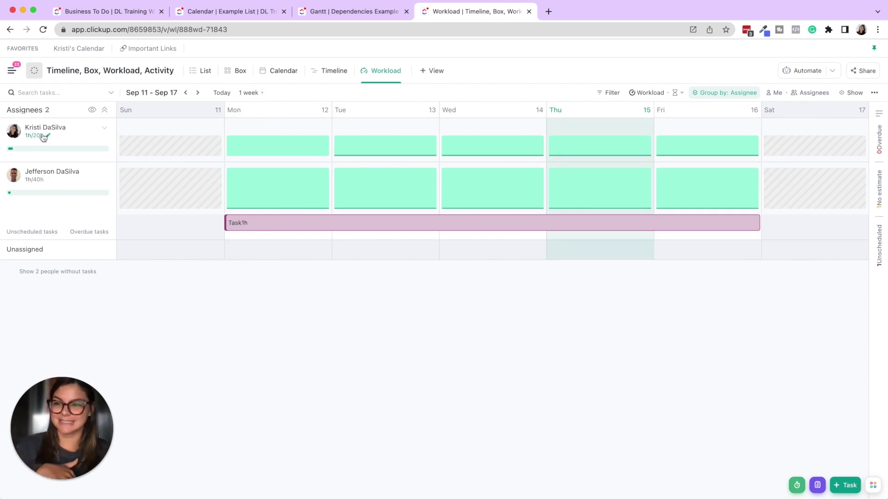
{"action": "left_click", "coordinate": [198, 93]}
{"action": "left_click", "coordinate": [198, 93]}
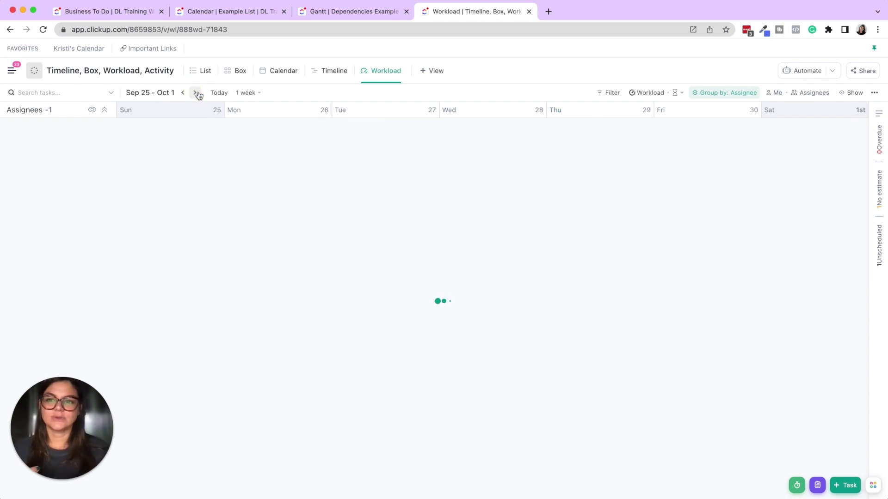
{"action": "mouse_move", "coordinate": [453, 151]}
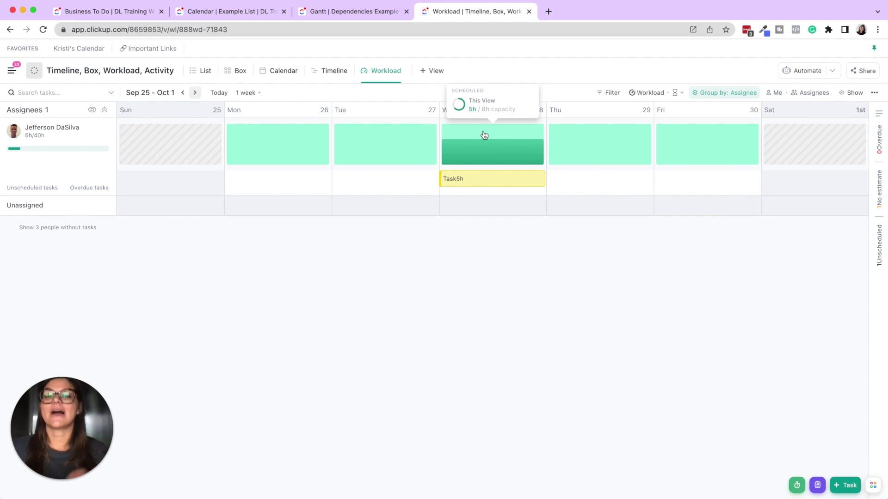
{"action": "mouse_move", "coordinate": [508, 143]}
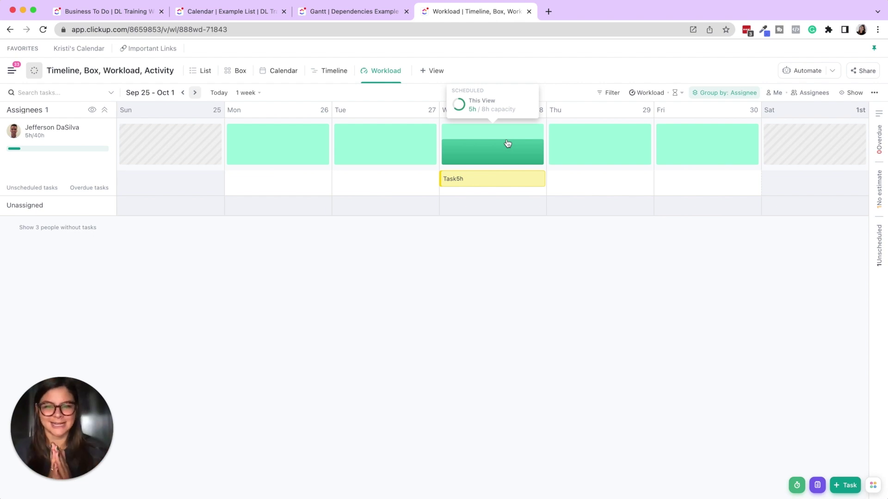
Examine the Bills list in Table view as an example of spreadsheet-style columns.
{"action": "left_click", "coordinate": [430, 70]}
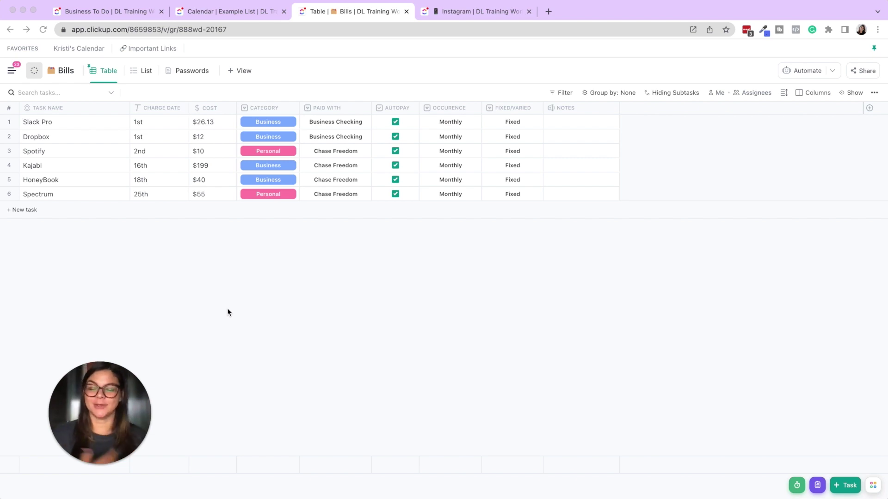
{"action": "left_click", "coordinate": [283, 246]}
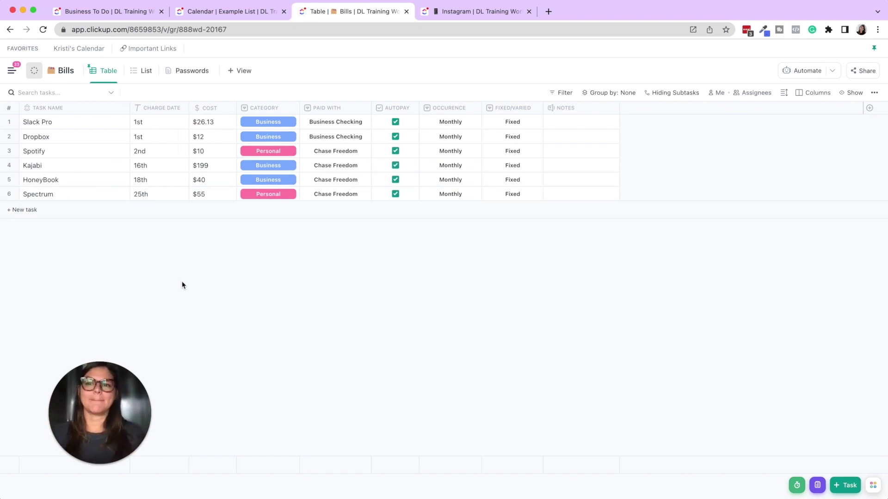
Switch to the Instagram list, collapse the sidebar, and compare its Content Table view with the basic Table view.
{"action": "left_click", "coordinate": [506, 13]}
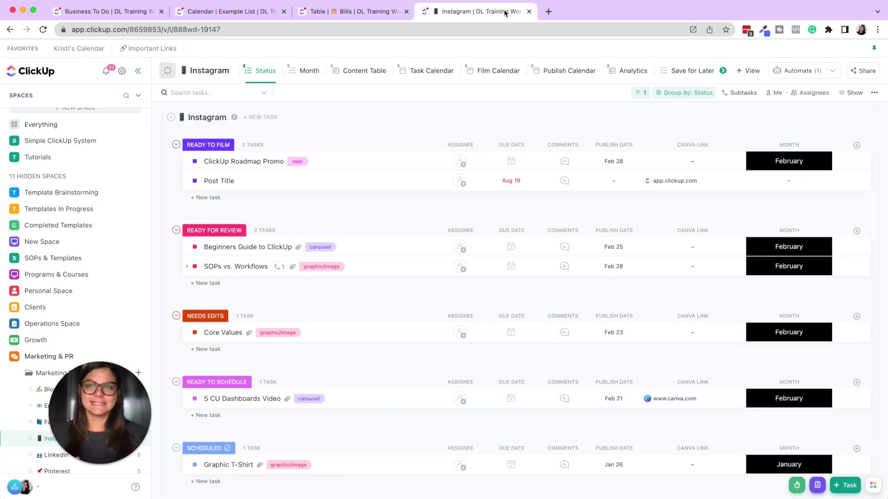
{"action": "left_click", "coordinate": [361, 70]}
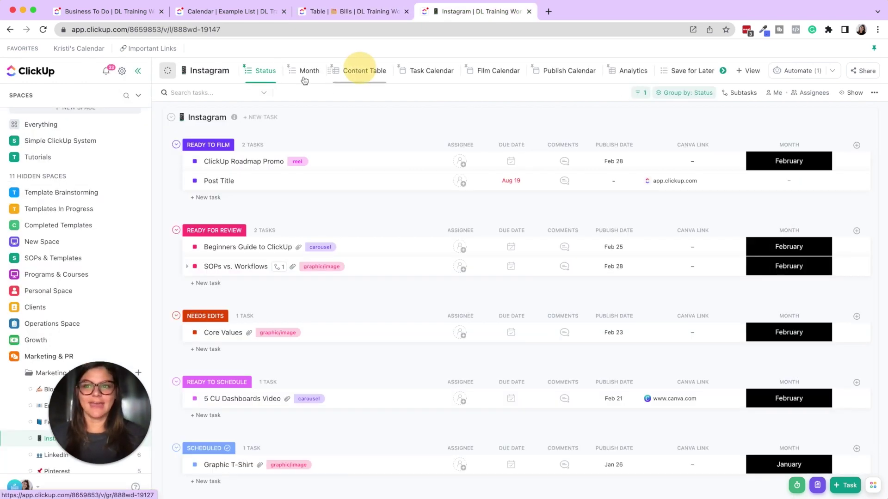
{"action": "left_click", "coordinate": [138, 71]}
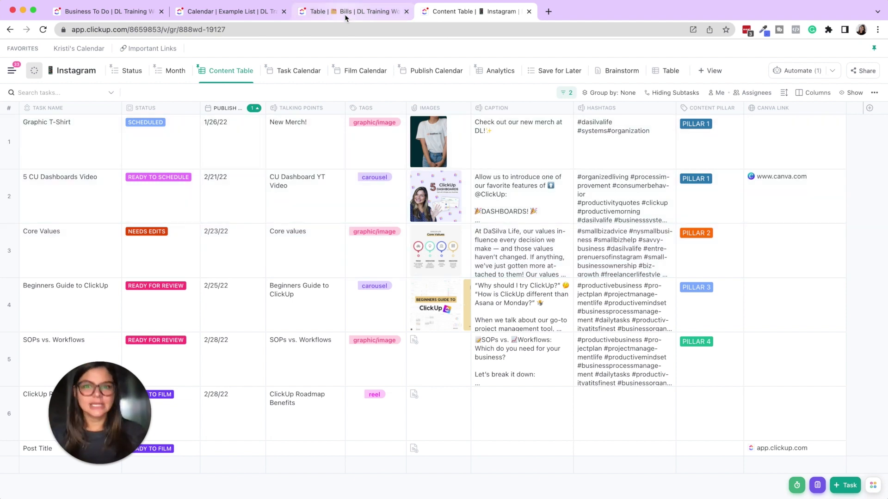
{"action": "left_click", "coordinate": [658, 72]}
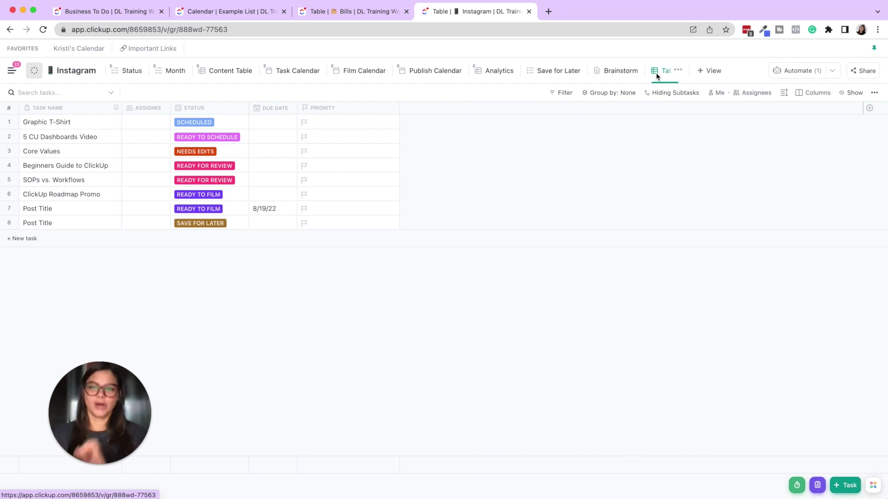
{"action": "left_click", "coordinate": [232, 77]}
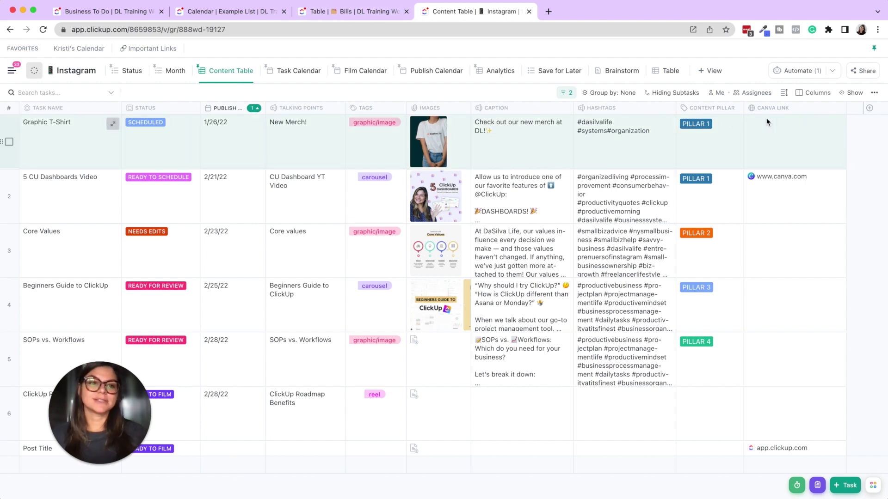
Review the available new column types and the Caption column's options in the content table without changing anything.
{"action": "left_click", "coordinate": [869, 108]}
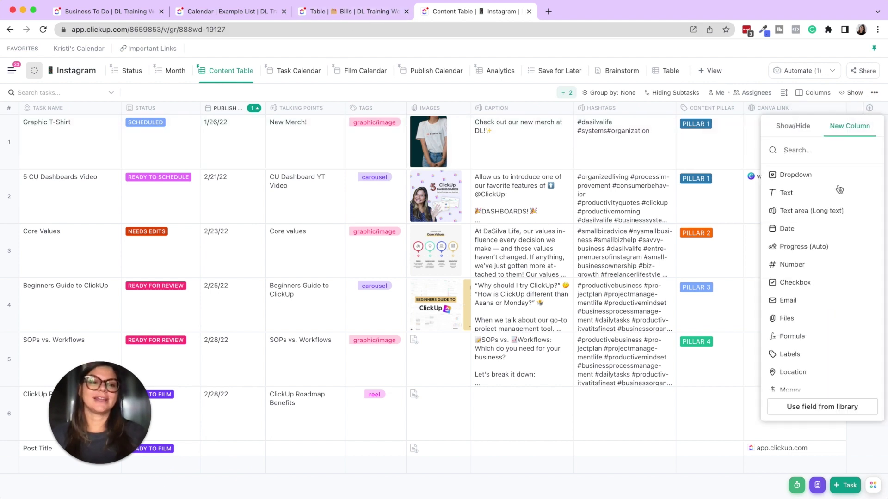
{"action": "scroll", "coordinate": [819, 363], "scroll_direction": "down", "scroll_amount": 1}
{"action": "scroll", "coordinate": [819, 363], "scroll_direction": "down", "scroll_amount": 3}
{"action": "scroll", "coordinate": [820, 363], "scroll_direction": "up", "scroll_amount": 5}
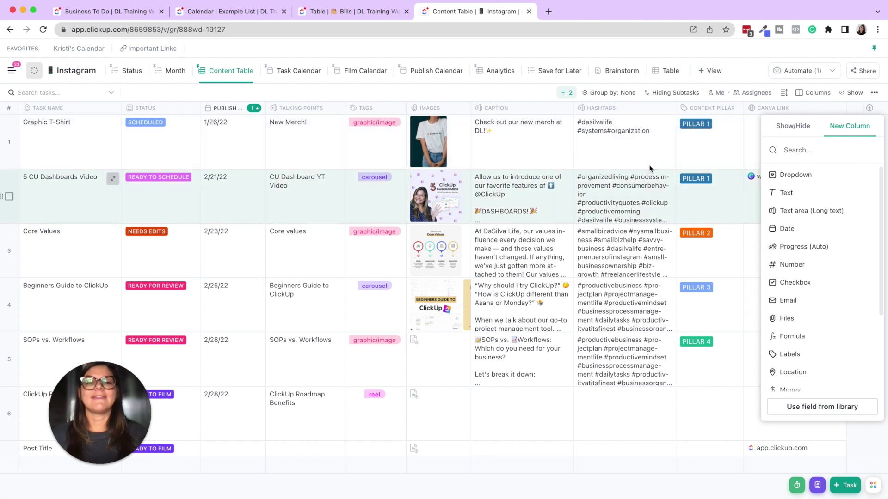
{"action": "left_click", "coordinate": [538, 108]}
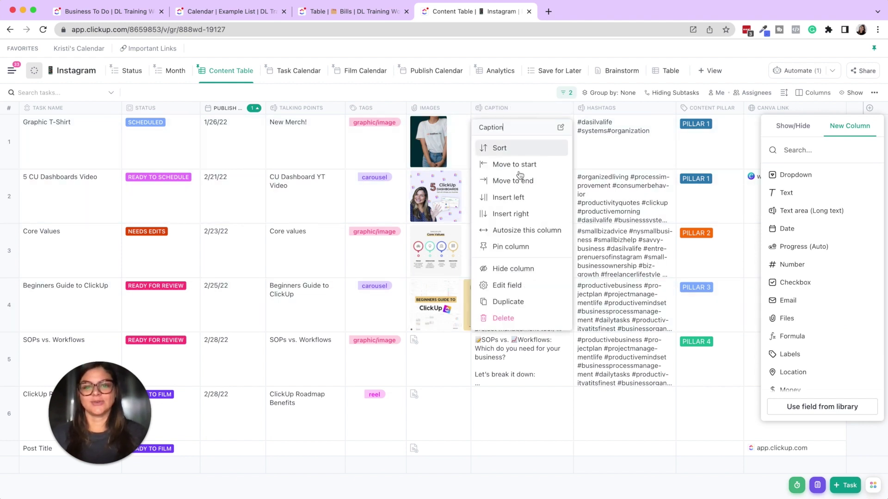
{"action": "left_click", "coordinate": [736, 140]}
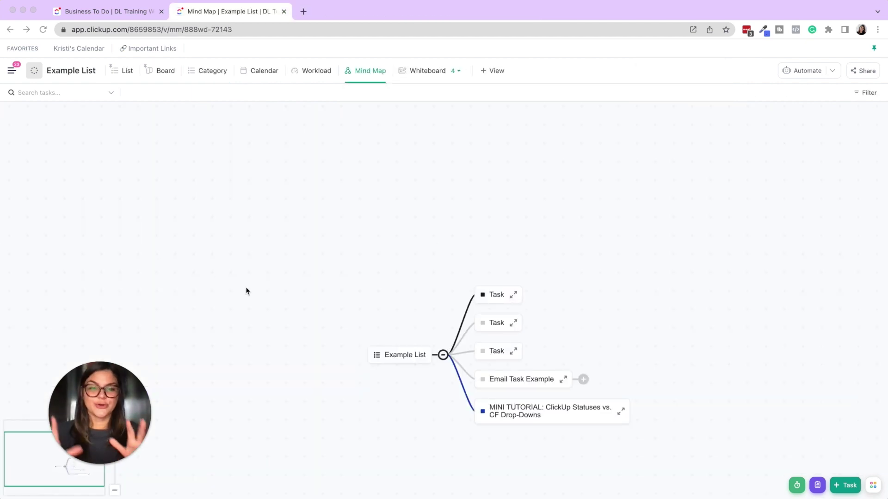
Compare the Example List's mind map with its List view and expand the subtasks of Email Task Example in the map.
{"action": "scroll", "coordinate": [321, 298], "scroll_direction": "down", "scroll_amount": 5}
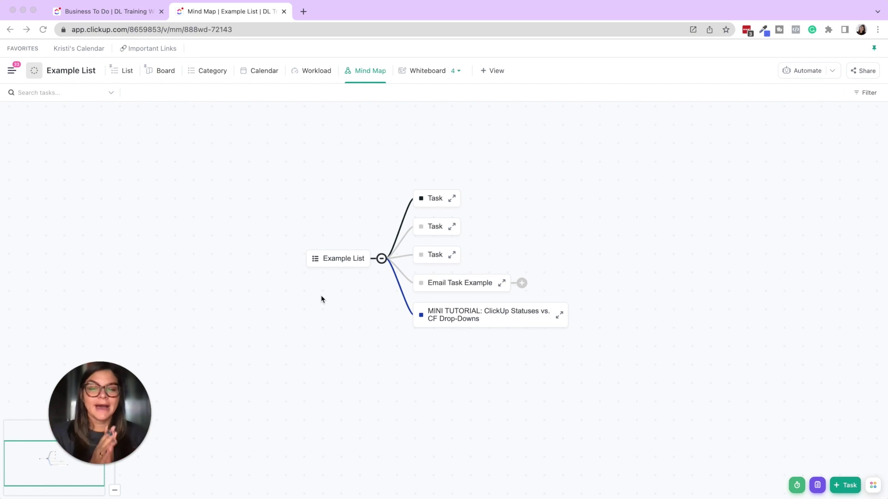
{"action": "left_click", "coordinate": [305, 171]}
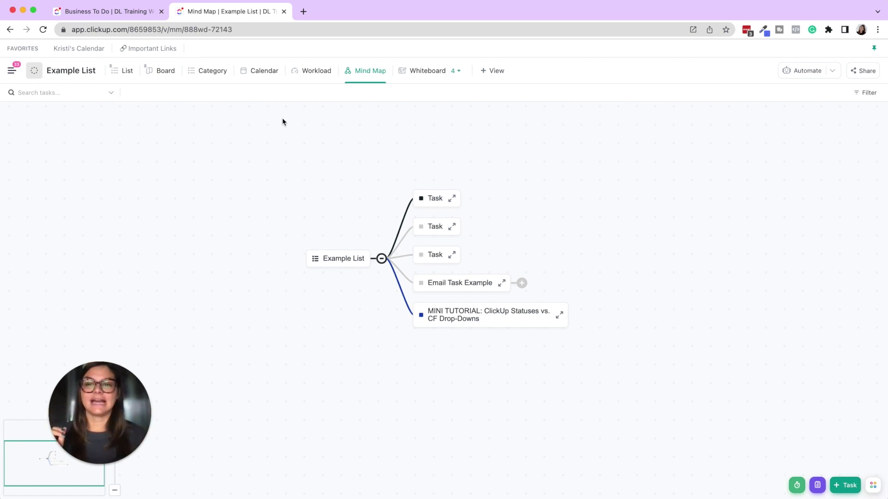
{"action": "left_click", "coordinate": [119, 74]}
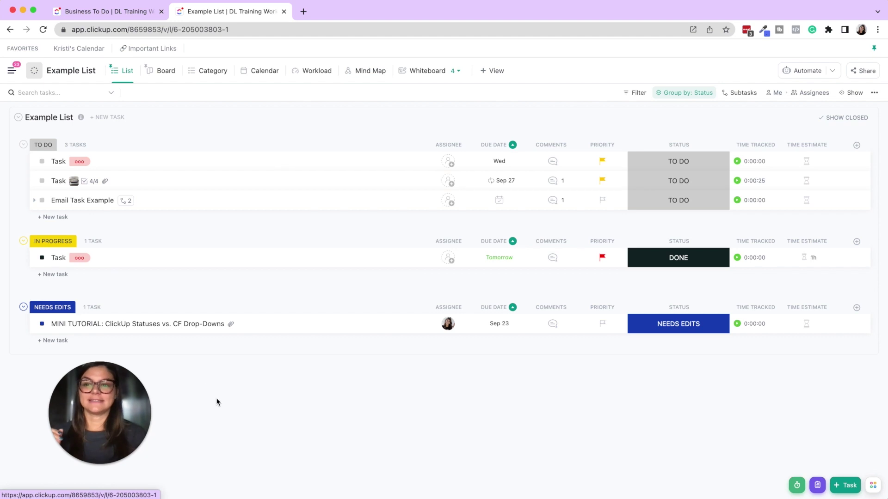
{"action": "left_click", "coordinate": [370, 72]}
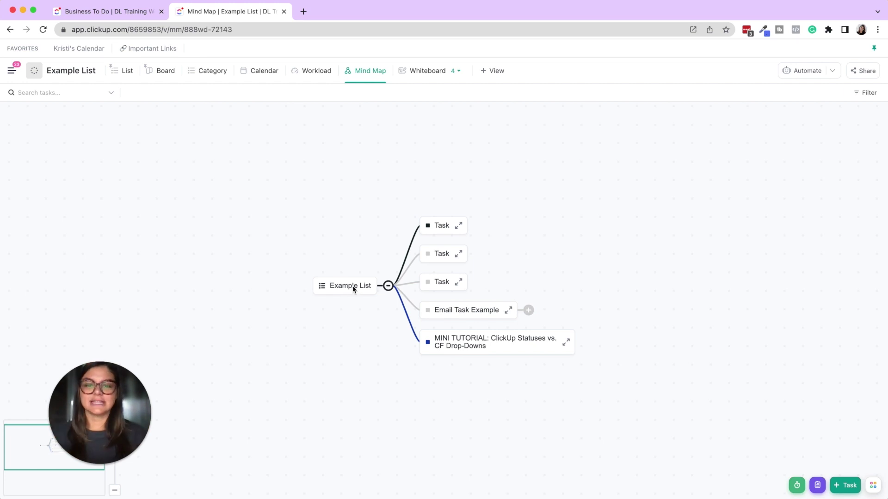
{"action": "left_click", "coordinate": [528, 311]}
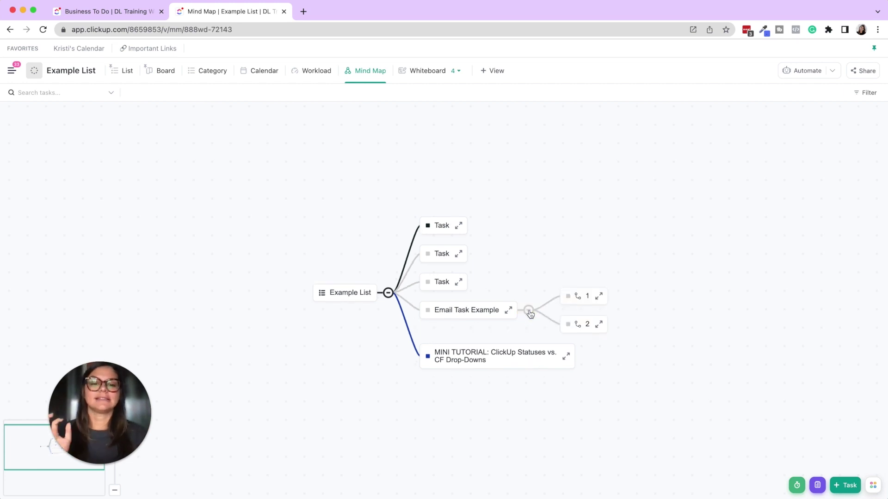
{"action": "left_click", "coordinate": [655, 349]}
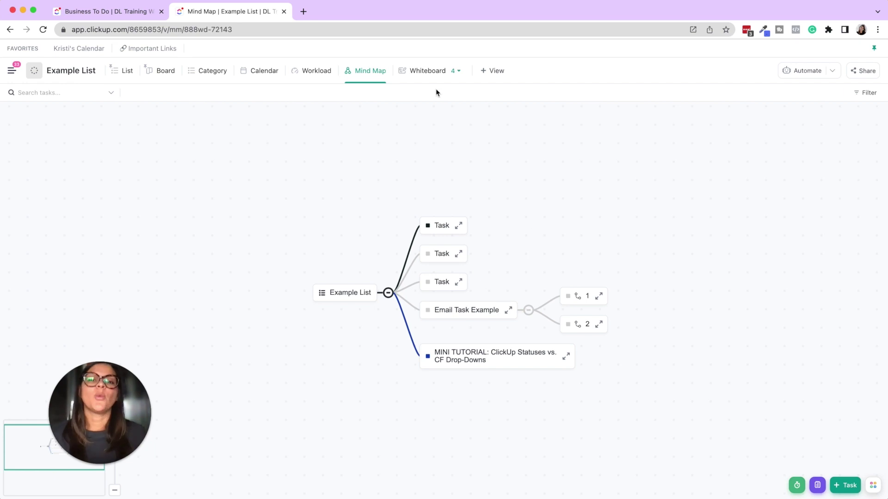
Open the Whiteboard view and zoom out to 61% to examine the whole flowchart.
{"action": "left_click", "coordinate": [422, 73]}
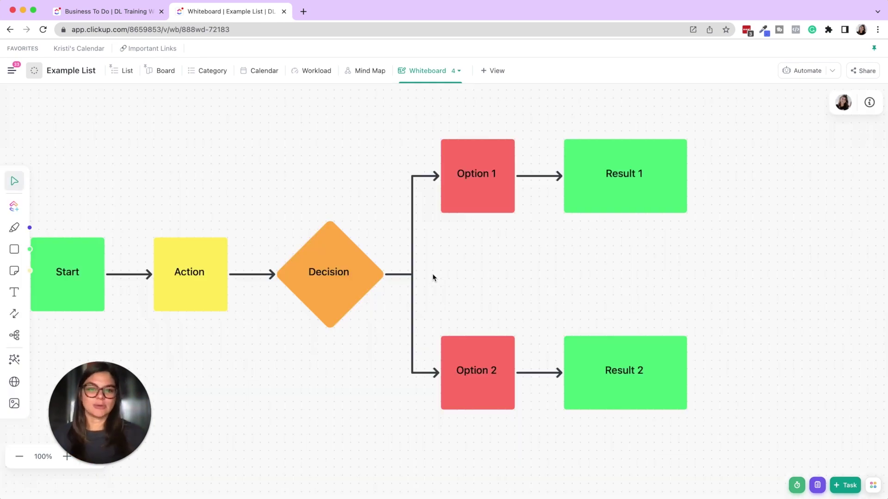
{"action": "scroll", "coordinate": [431, 273], "scroll_direction": "down", "scroll_amount": 5}
{"action": "left_click_drag", "start_coordinate": [304, 174], "coordinate": [432, 159]}
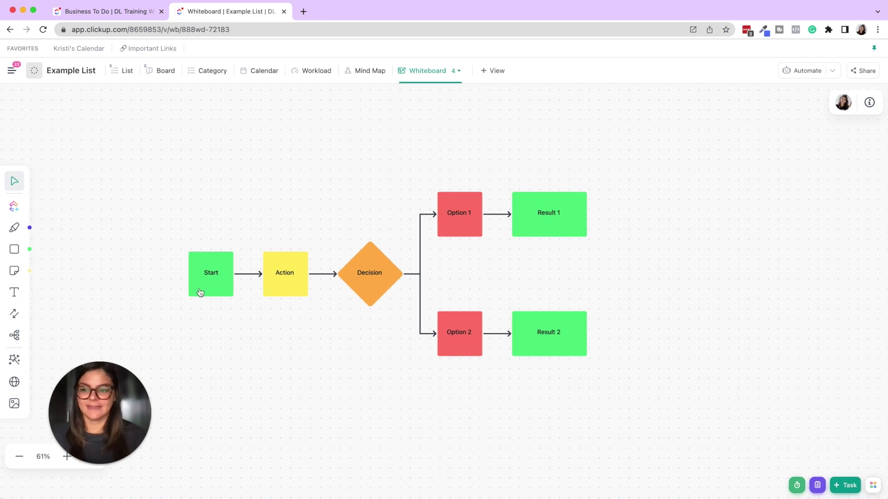
Browse the whiteboard template library without applying a template, and return to the Mind Map view.
{"action": "left_click", "coordinate": [15, 363]}
{"action": "scroll", "coordinate": [438, 314], "scroll_direction": "down", "scroll_amount": 3}
{"action": "scroll", "coordinate": [438, 315], "scroll_direction": "up", "scroll_amount": 3}
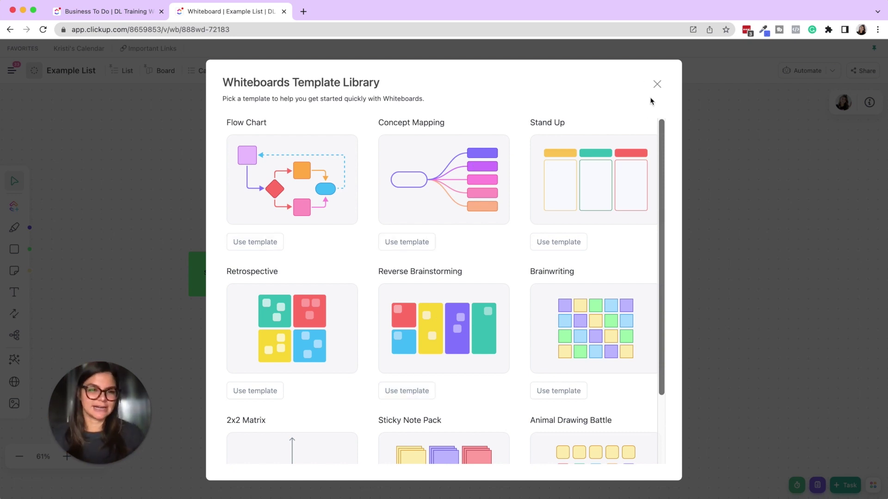
{"action": "left_click", "coordinate": [657, 85]}
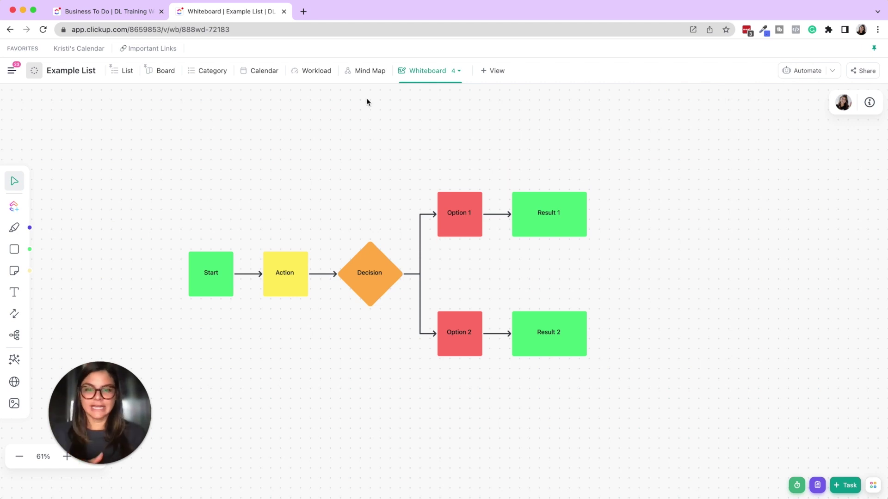
{"action": "left_click", "coordinate": [370, 72]}
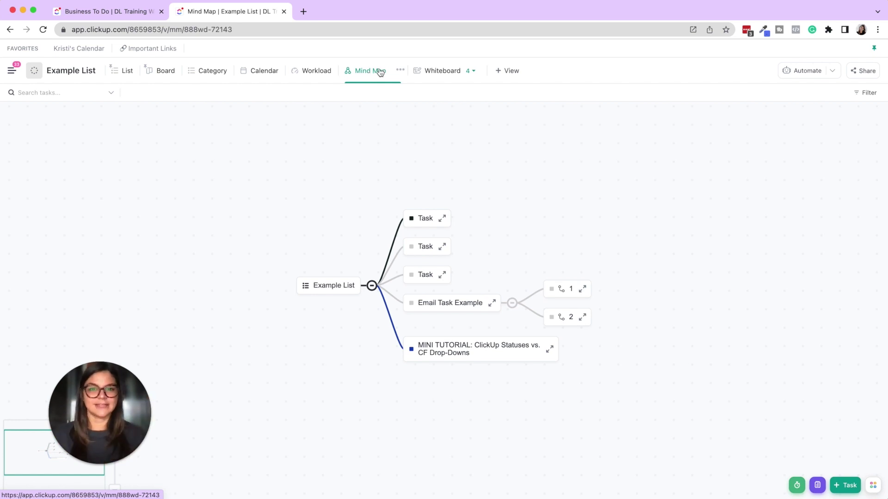
Return to the Whiteboard view and review the list of available view types without adding one.
{"action": "left_click", "coordinate": [429, 76]}
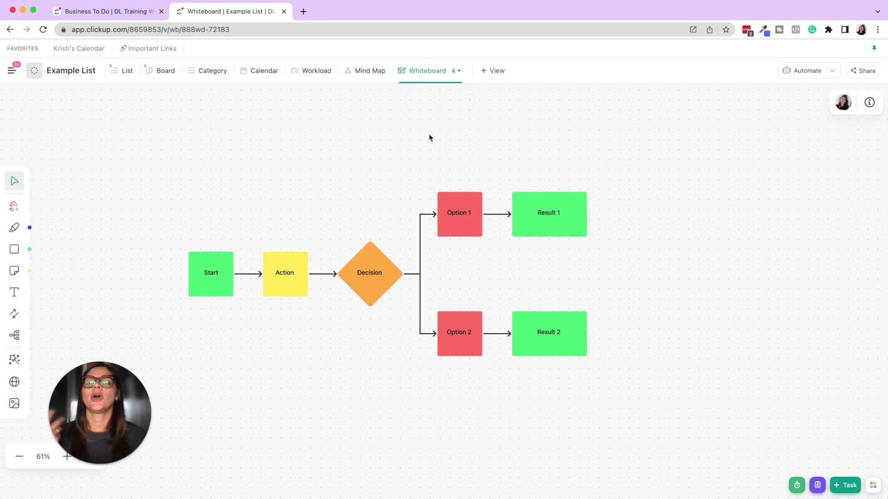
{"action": "left_click", "coordinate": [493, 70]}
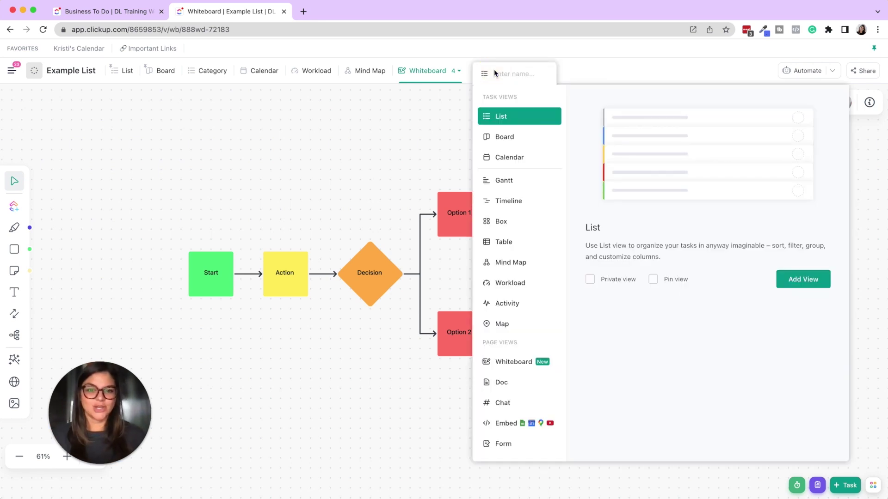
{"action": "left_click", "coordinate": [324, 145]}
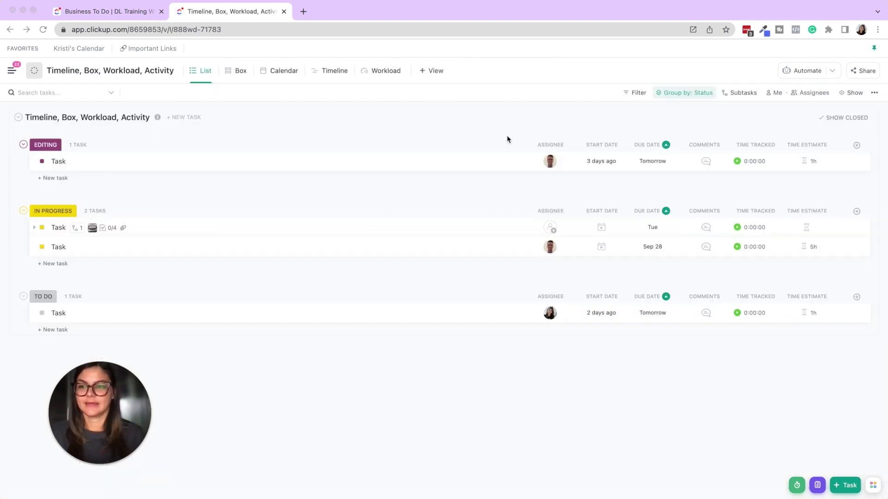
Add an Activity view to the "Timeline, Box, Workload, Activity" list.
{"action": "left_click", "coordinate": [434, 72]}
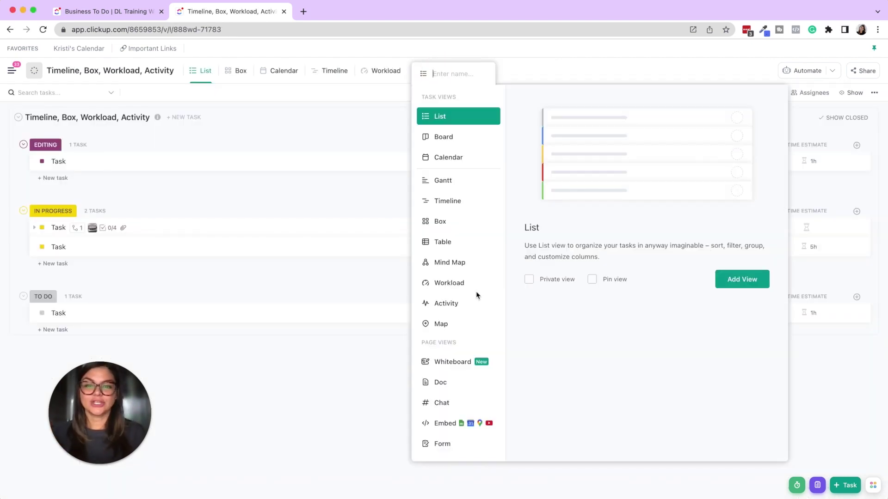
{"action": "left_click", "coordinate": [452, 303]}
{"action": "left_click", "coordinate": [747, 278]}
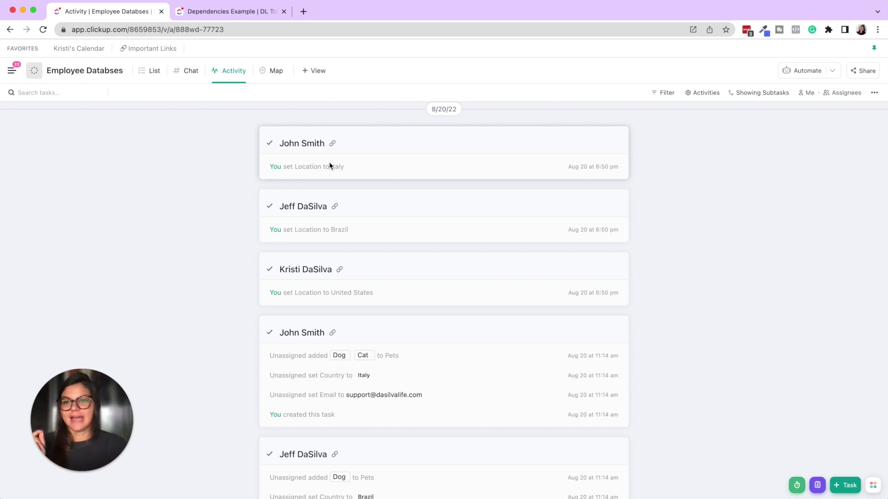
Examine the Employee Databses activity feed and the activity types it can display, leaving the selection as is.
{"action": "scroll", "coordinate": [331, 166], "scroll_direction": "down", "scroll_amount": 3}
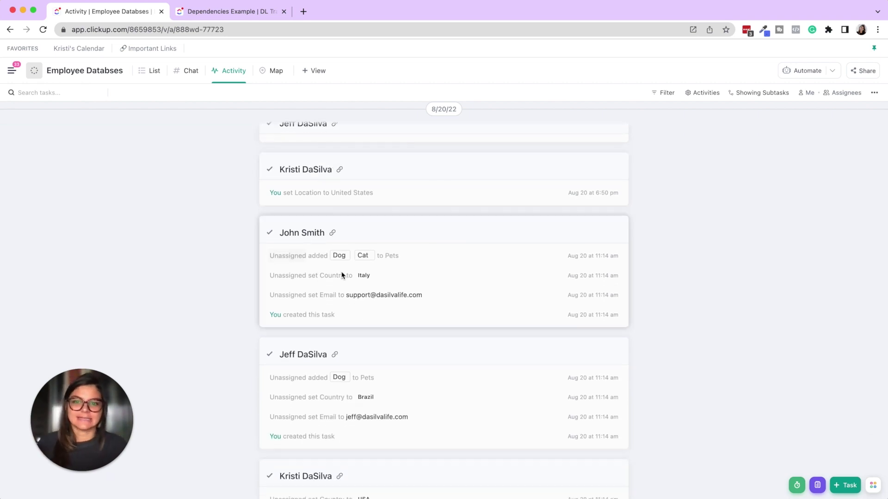
{"action": "scroll", "coordinate": [347, 273], "scroll_direction": "down", "scroll_amount": 3}
{"action": "scroll", "coordinate": [338, 428], "scroll_direction": "up", "scroll_amount": 6}
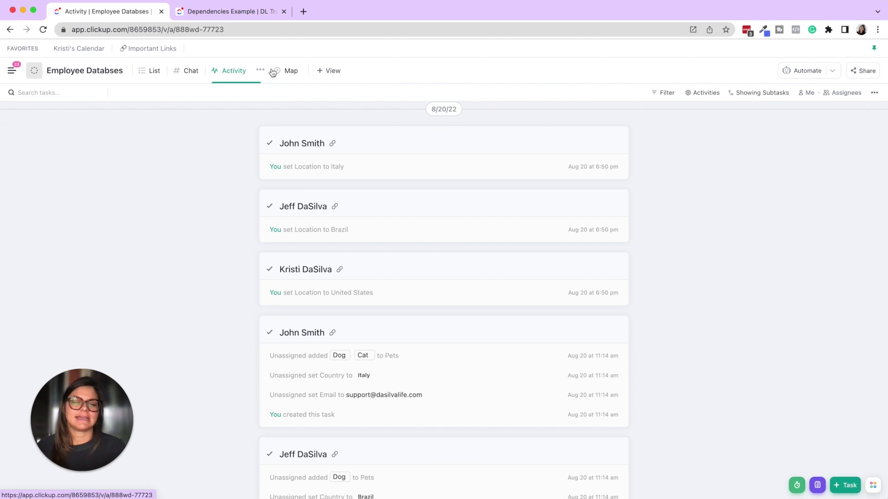
{"action": "left_click", "coordinate": [715, 92]}
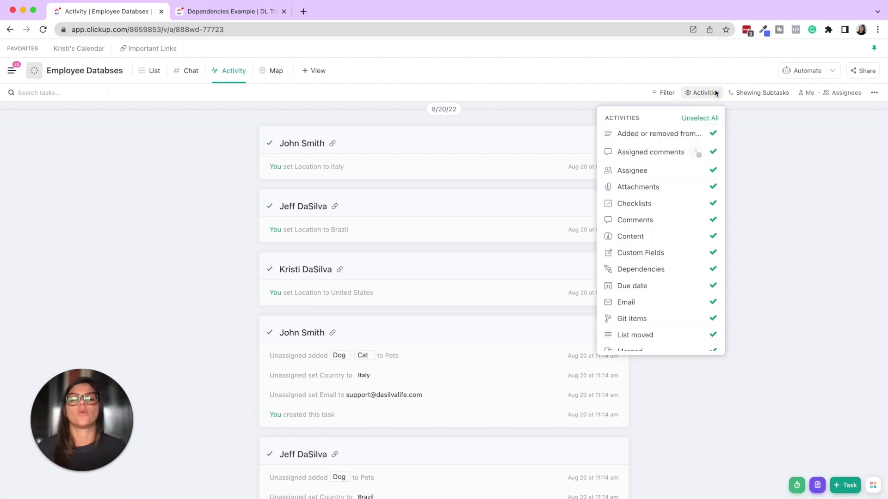
{"action": "scroll", "coordinate": [699, 168], "scroll_direction": "down", "scroll_amount": 8}
{"action": "scroll", "coordinate": [702, 169], "scroll_direction": "up", "scroll_amount": 10}
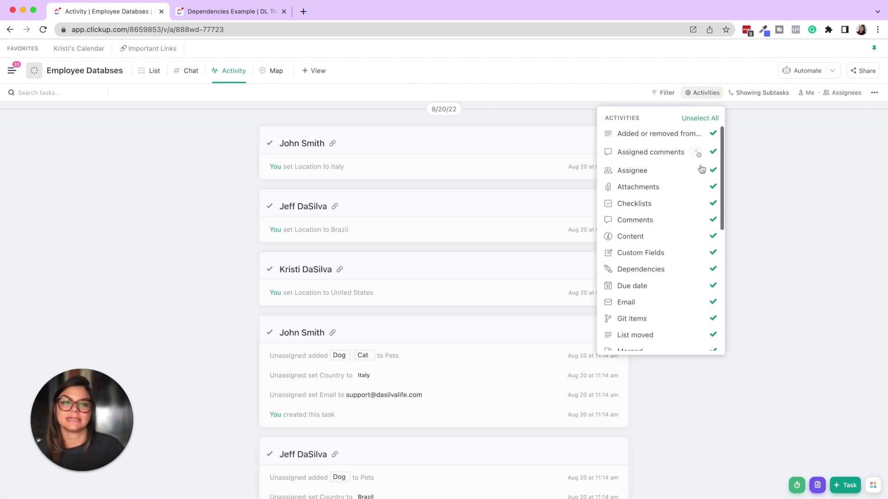
{"action": "left_click", "coordinate": [832, 159]}
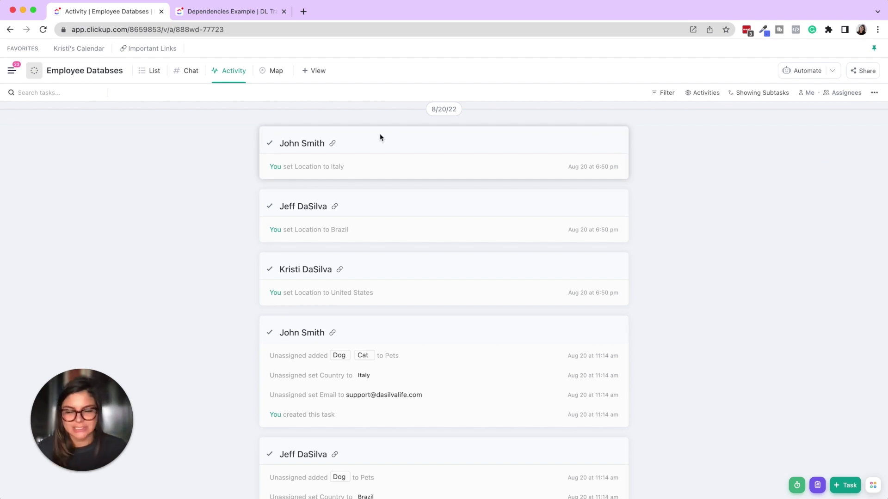
Open the Employee Databses List view and look up the Location field among the new column types without adding it.
{"action": "left_click", "coordinate": [315, 71]}
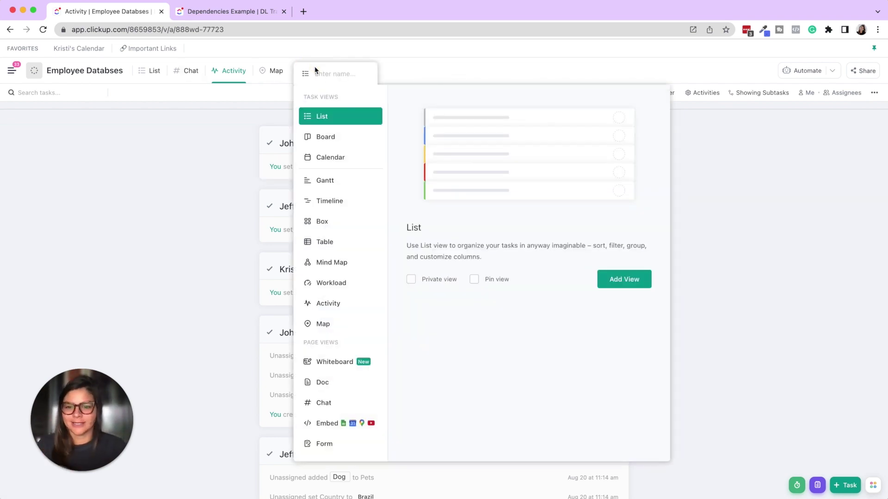
{"action": "left_click", "coordinate": [140, 210]}
{"action": "left_click", "coordinate": [154, 71]}
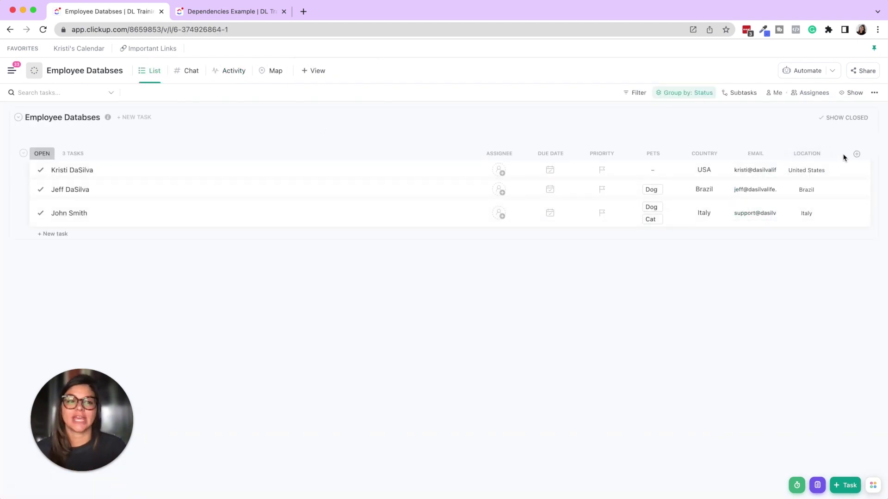
{"action": "left_click", "coordinate": [857, 154]}
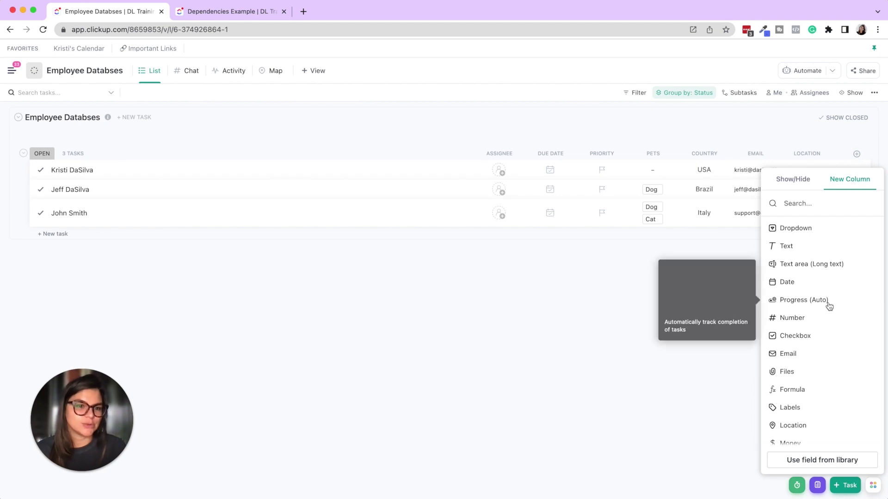
{"action": "scroll", "coordinate": [828, 305], "scroll_direction": "down", "scroll_amount": 3}
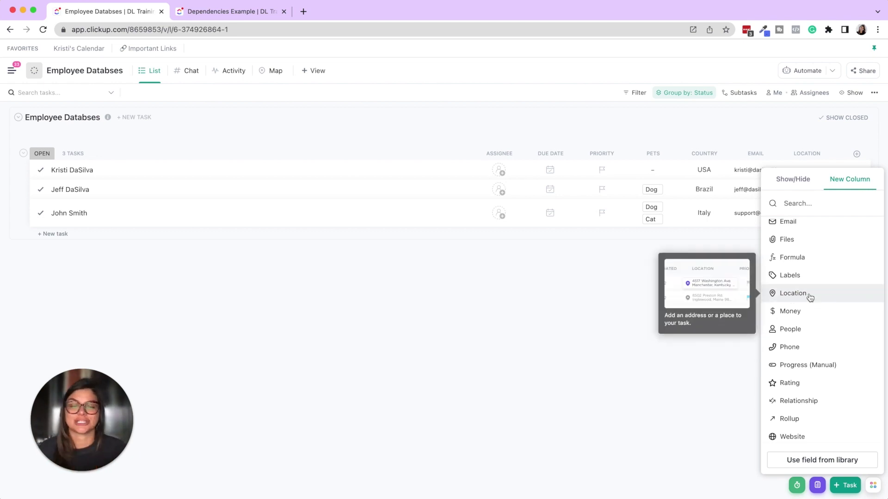
{"action": "left_click", "coordinate": [522, 291]}
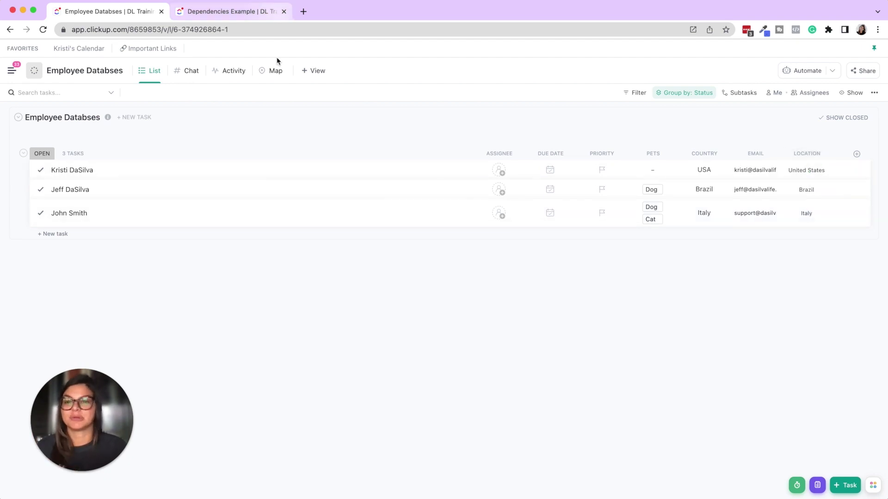
Open the Map view of Employee Databses and review the color scheme options for the location pins.
{"action": "left_click", "coordinate": [271, 74]}
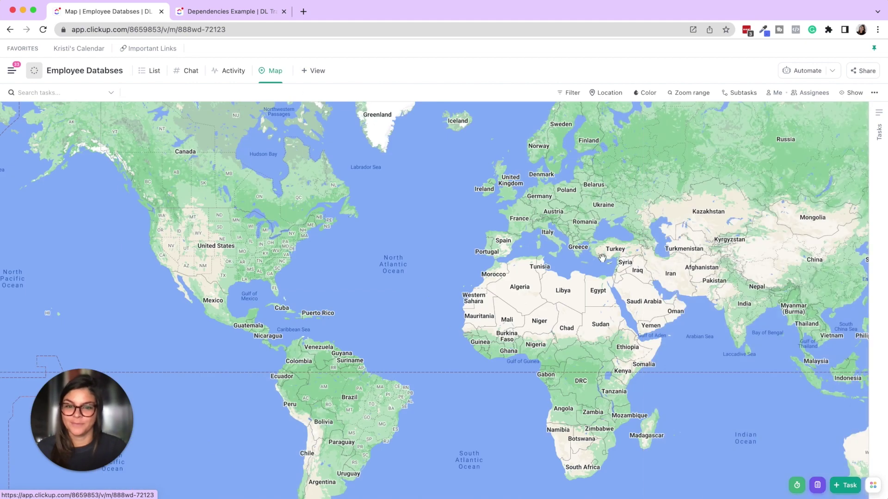
{"action": "left_click", "coordinate": [646, 93]}
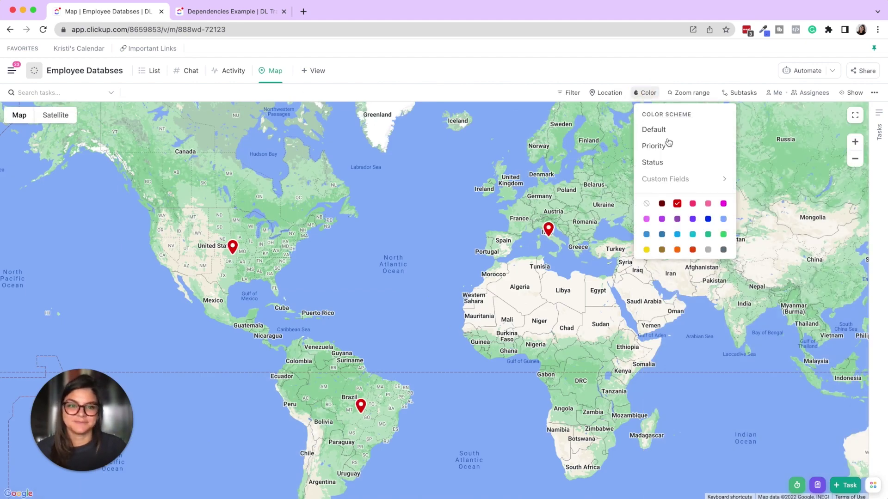
{"action": "left_click", "coordinate": [504, 288]}
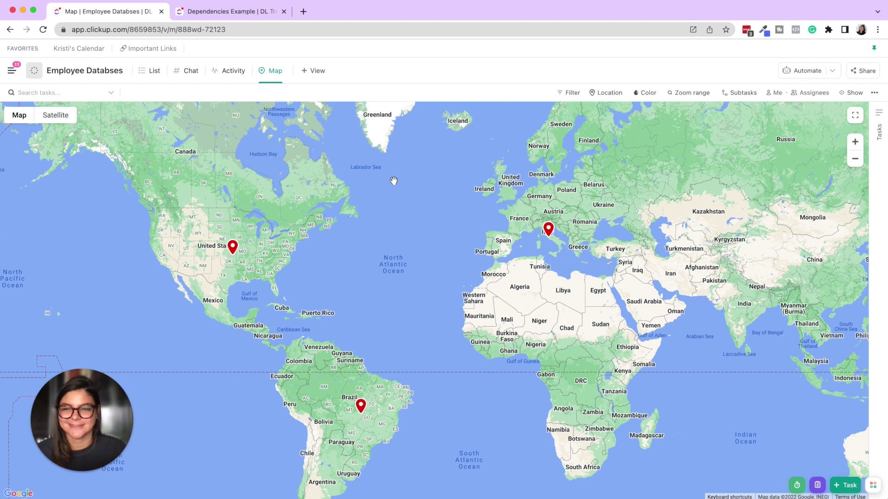
Check the page view types, then open the Kick-Off Call Agenda doc in the Dependencies Example list.
{"action": "left_click", "coordinate": [318, 72]}
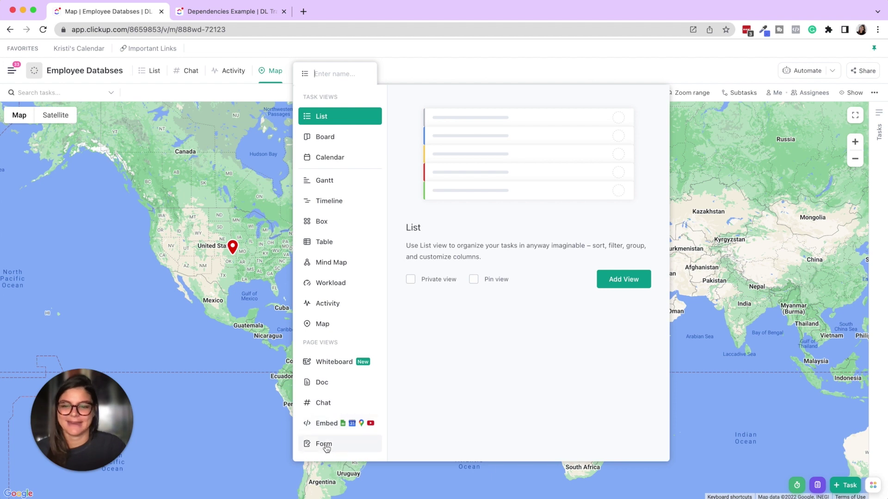
{"action": "left_click", "coordinate": [215, 14]}
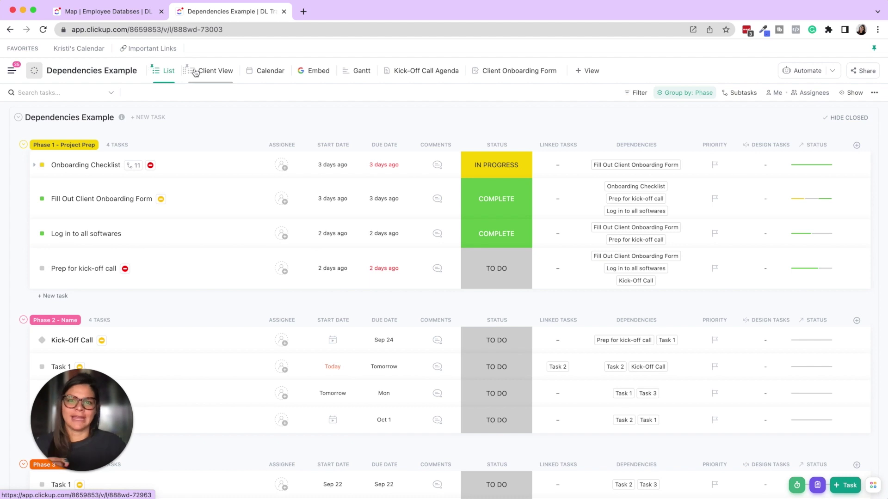
{"action": "left_click", "coordinate": [399, 73]}
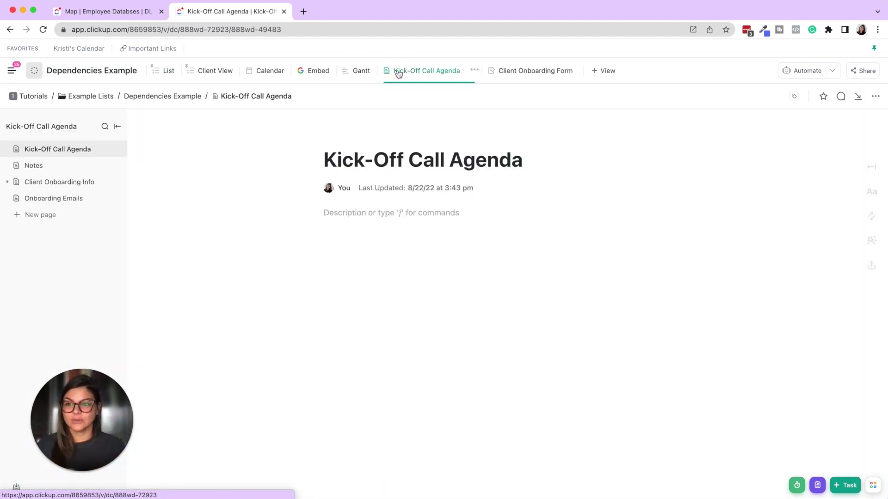
{"action": "left_click", "coordinate": [350, 265]}
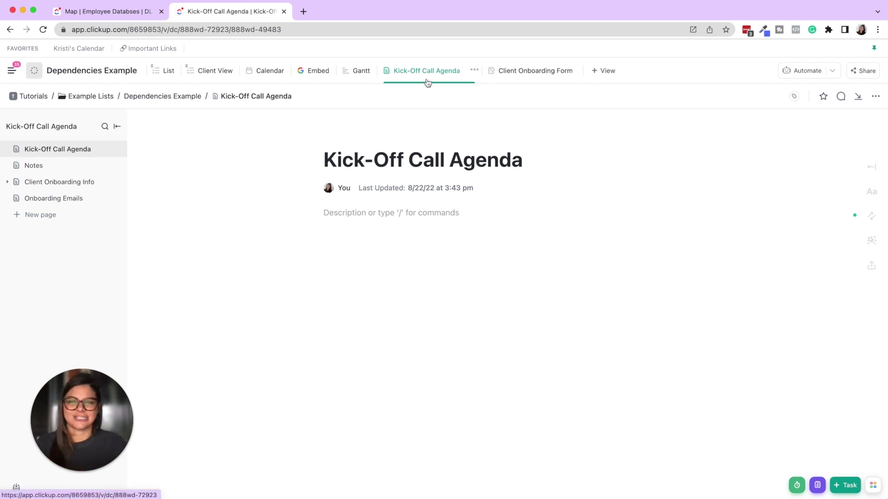
Examine the whole Client Onboarding Form and compare it with the Dependencies Example List view.
{"action": "left_click", "coordinate": [517, 71]}
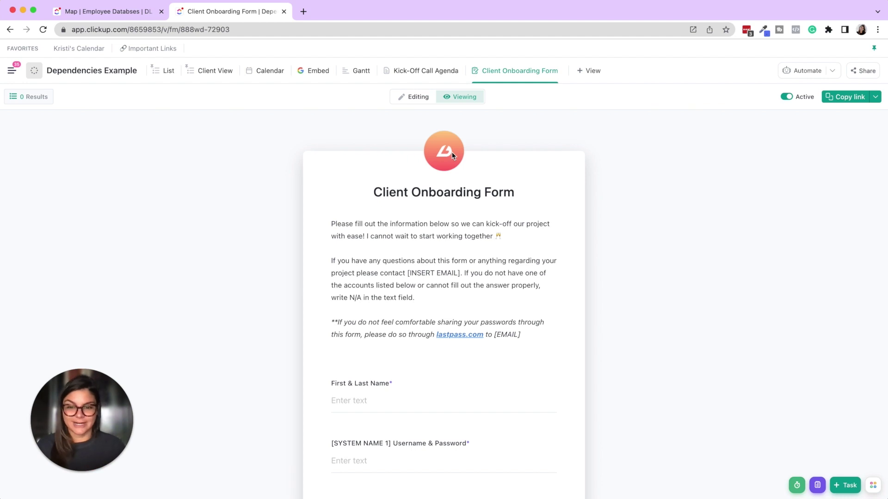
{"action": "scroll", "coordinate": [399, 255], "scroll_direction": "down", "scroll_amount": 10}
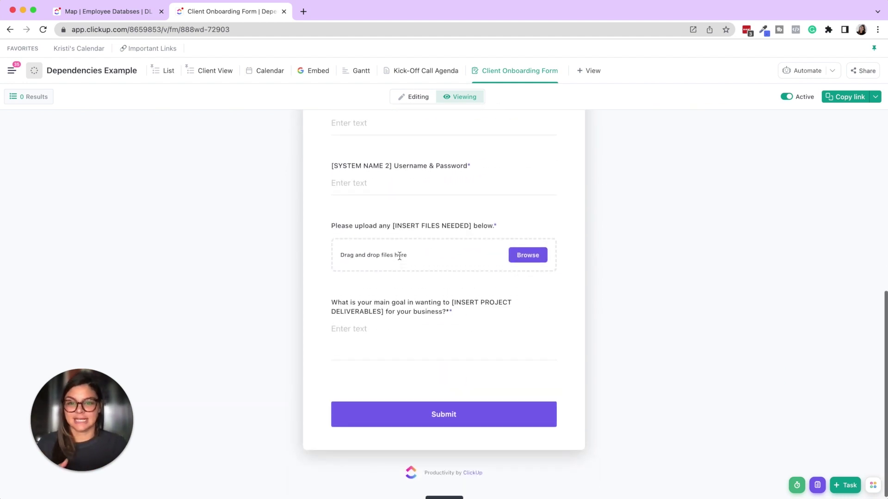
{"action": "scroll", "coordinate": [399, 256], "scroll_direction": "up", "scroll_amount": 10}
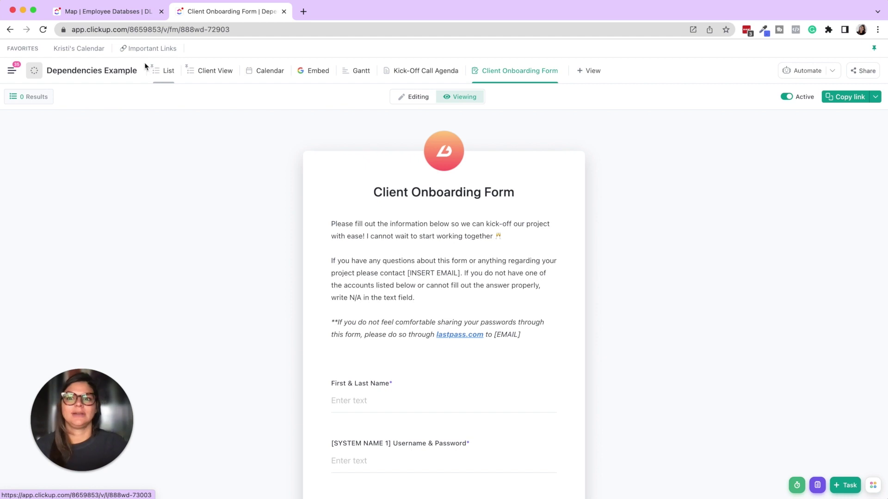
{"action": "left_click", "coordinate": [164, 78]}
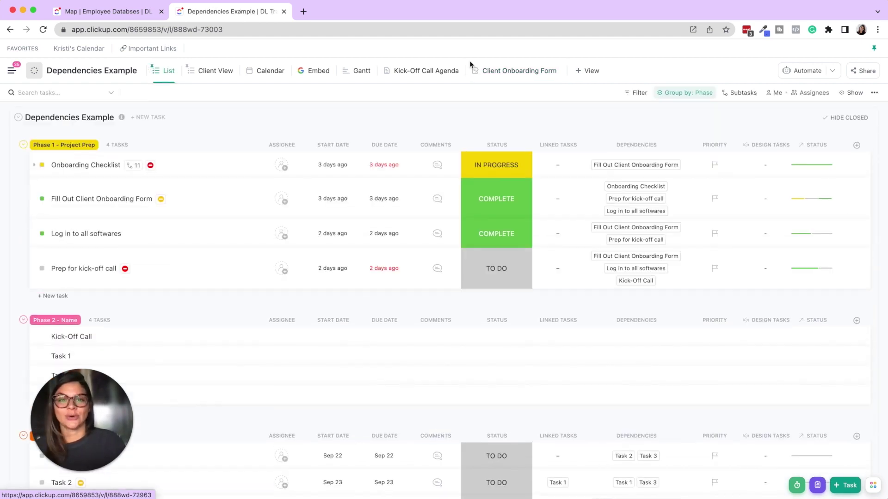
{"action": "left_click", "coordinate": [496, 72]}
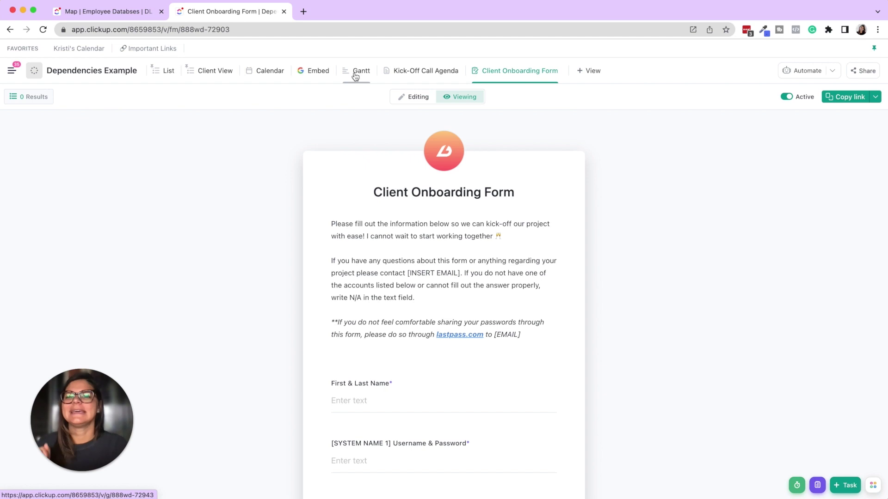
Open the Embed view of Dependencies Example and review the setup options for a new Embed view without adding it.
{"action": "left_click", "coordinate": [310, 75]}
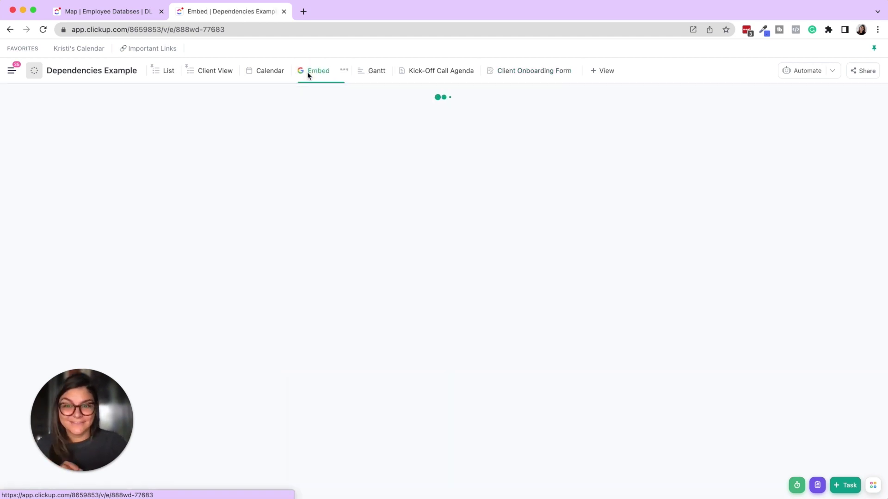
{"action": "left_click", "coordinate": [586, 74]}
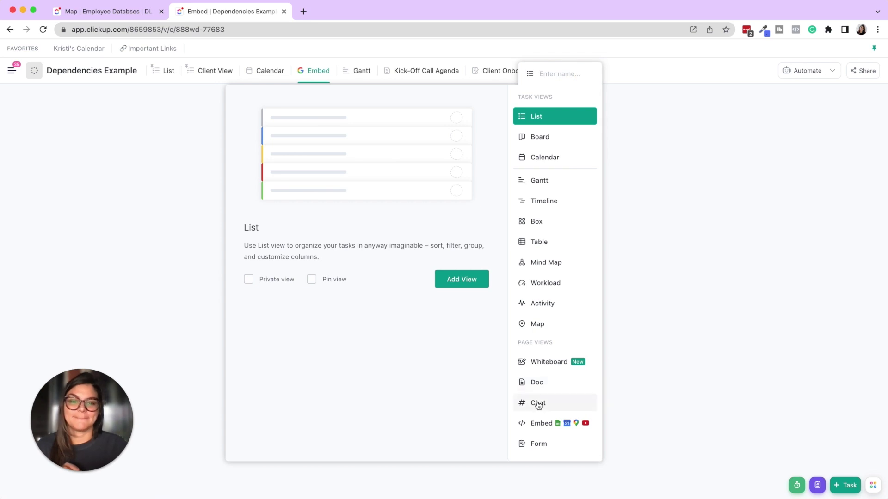
{"action": "left_click", "coordinate": [536, 423]}
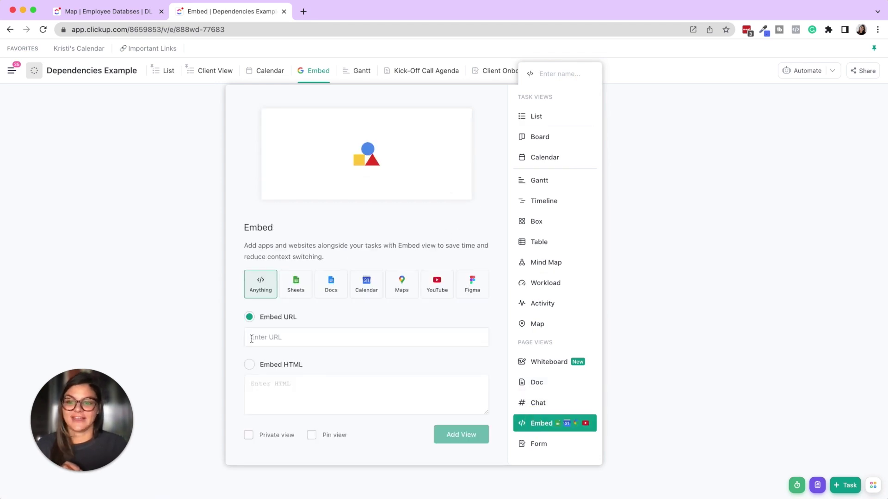
{"action": "left_click", "coordinate": [159, 168]}
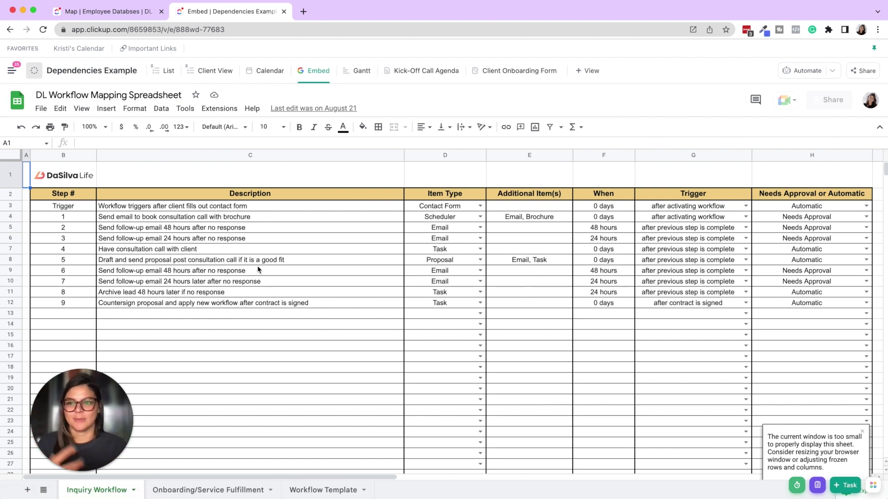
Look through the Onboarding/Service Fulfillment and Workflow Template sheets of the embedded spreadsheet, and return to Inquiry Workflow.
{"action": "left_click", "coordinate": [180, 489]}
{"action": "left_click", "coordinate": [294, 490]}
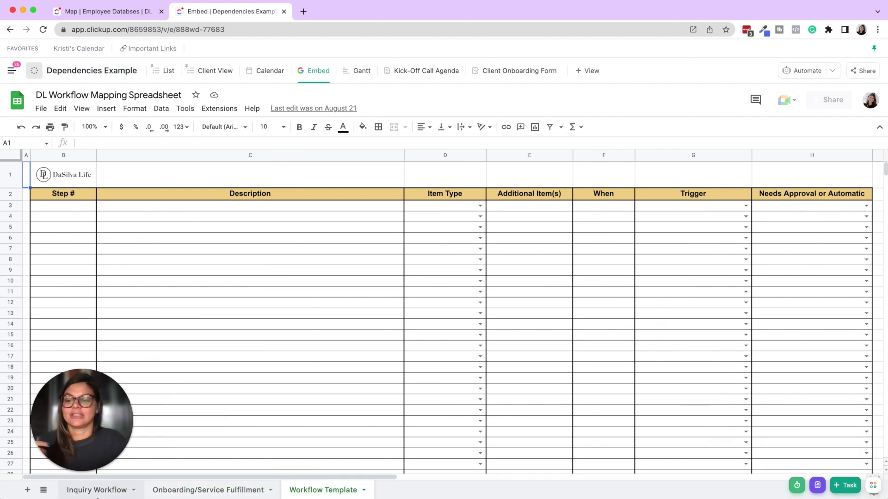
{"action": "left_click", "coordinate": [96, 489]}
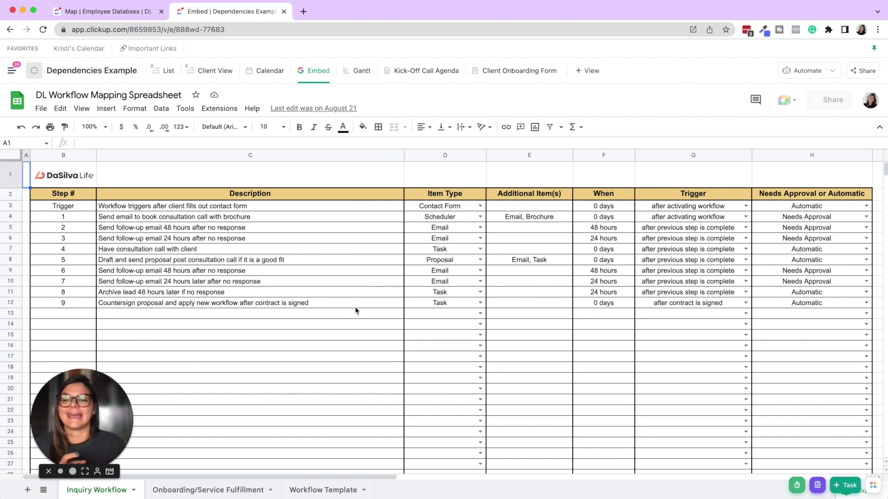
Open the description of step 9 for editing in the embedded Inquiry Workflow sheet.
{"action": "left_click", "coordinate": [327, 300]}
{"action": "double_click", "coordinate": [327, 300]}
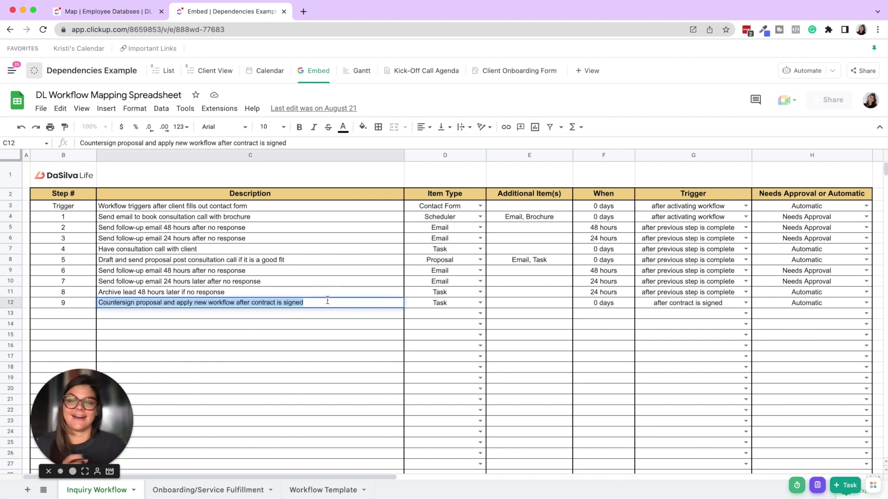
{"action": "left_click", "coordinate": [327, 301]}
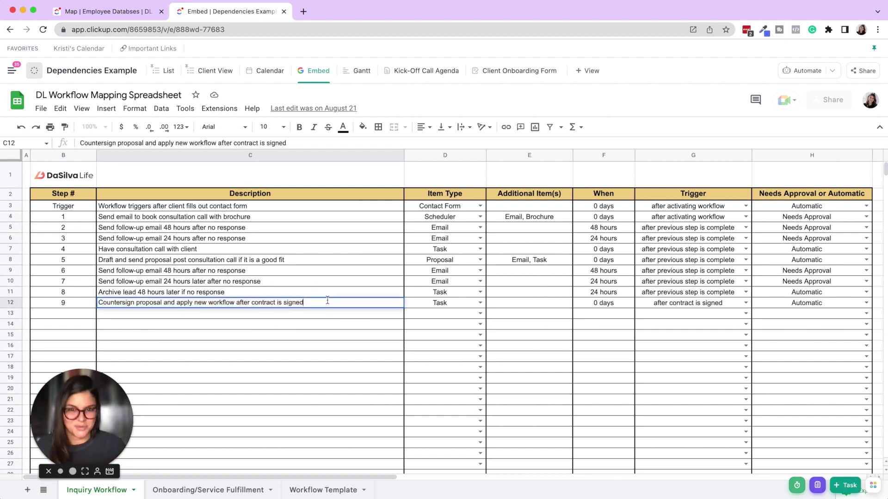
Add a Chat view to the Dependencies Example list.
{"action": "left_click", "coordinate": [588, 71]}
{"action": "left_click", "coordinate": [538, 404]}
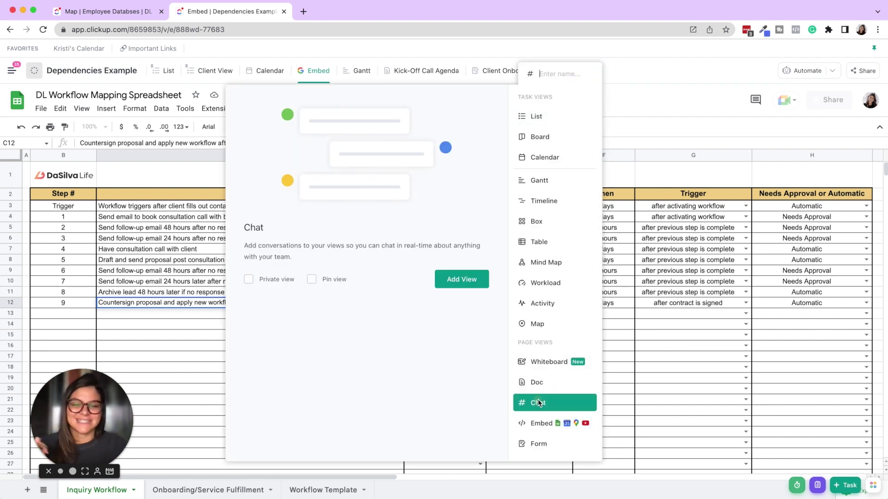
{"action": "left_click", "coordinate": [460, 278]}
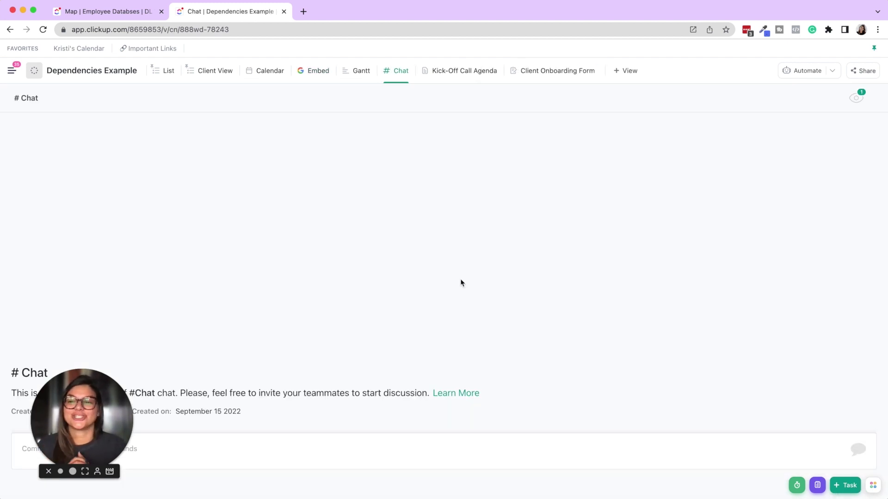
Post the comment "jhdfkjhdfg" in the Chat view.
{"action": "left_click", "coordinate": [69, 419]}
{"action": "left_click_drag", "start_coordinate": [68, 415], "coordinate": [69, 317]}
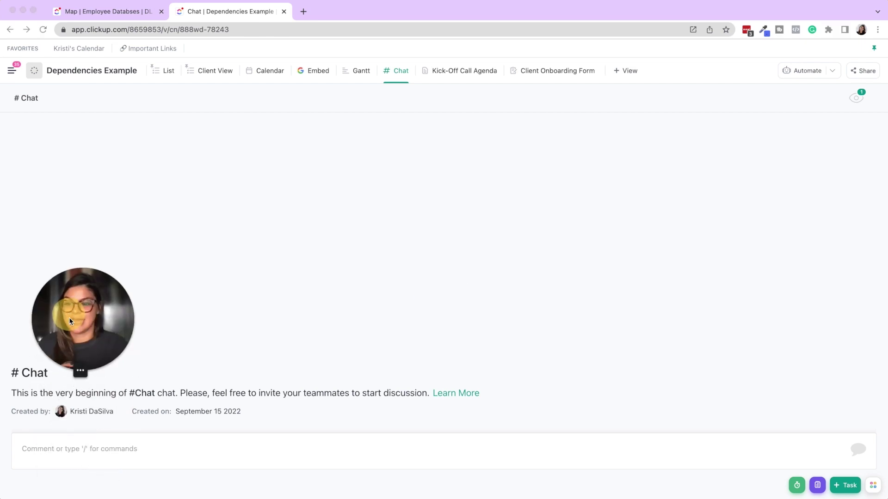
{"action": "left_click", "coordinate": [40, 451]}
{"action": "type", "text": "jhdfkjhdfg"}
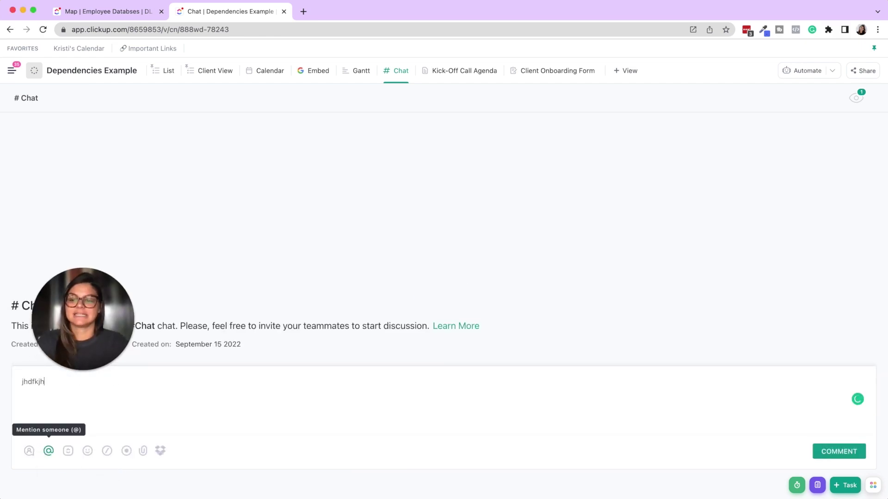
{"action": "key", "text": "Return"}
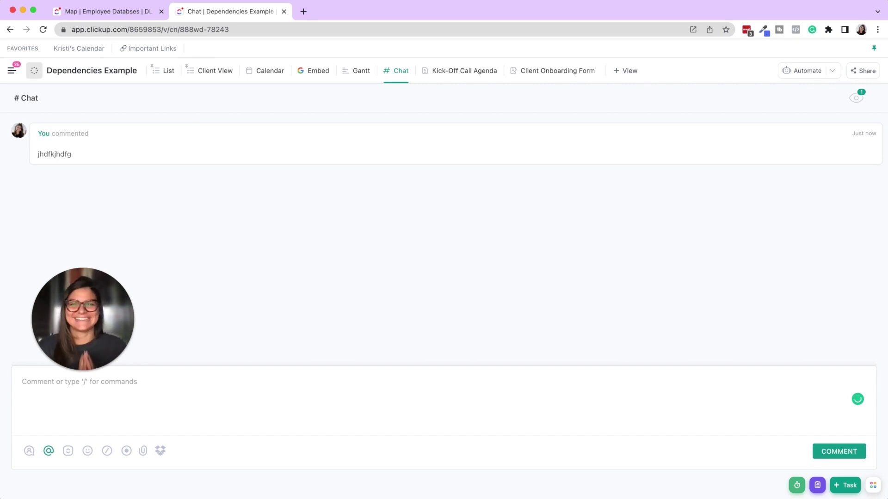
Review the available view types without adding one, and open the Gantt view of Dependencies Example.
{"action": "left_click", "coordinate": [626, 71]}
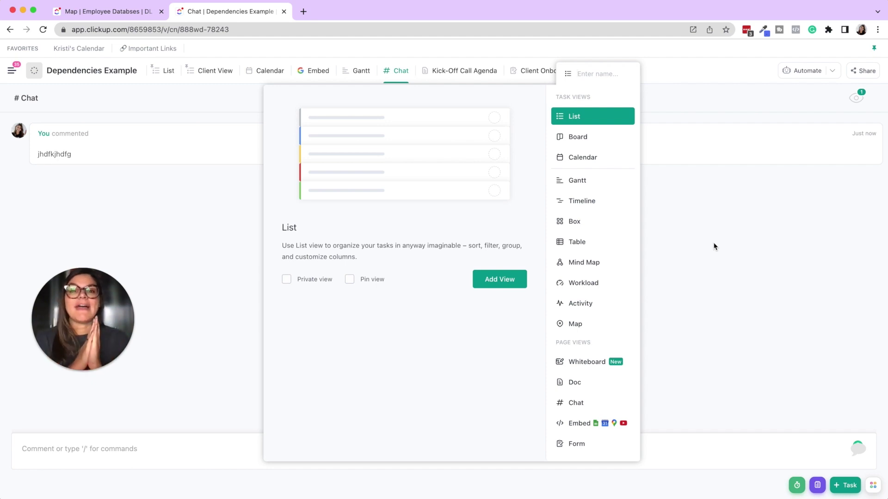
{"action": "left_click", "coordinate": [743, 221]}
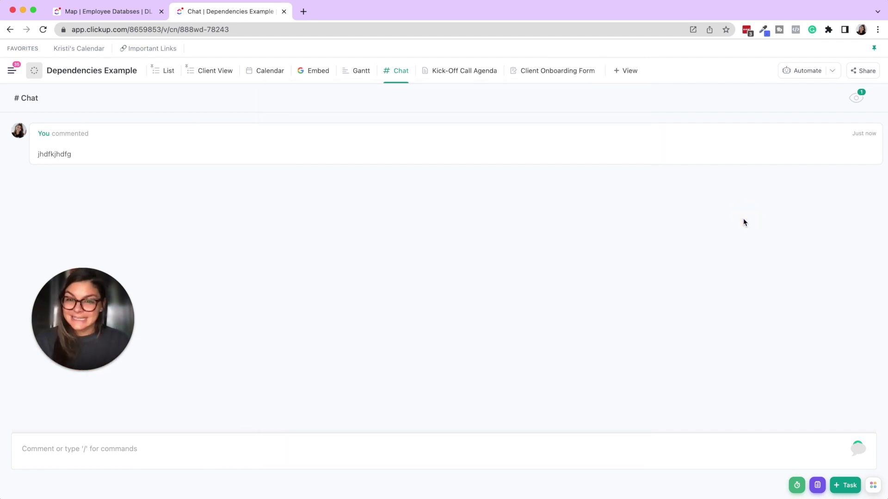
{"action": "left_click", "coordinate": [363, 74]}
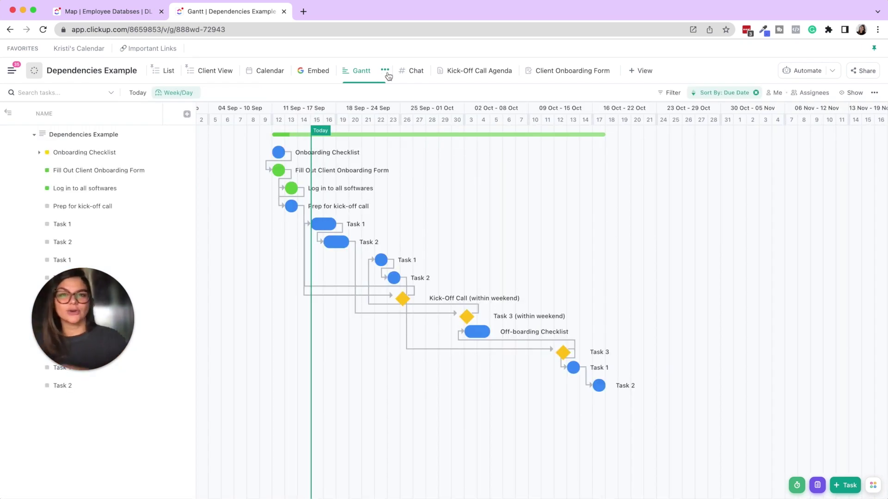
Set up a new Board view for Dependencies Example and mark it as a private view.
{"action": "left_click", "coordinate": [625, 70]}
{"action": "left_click", "coordinate": [583, 143]}
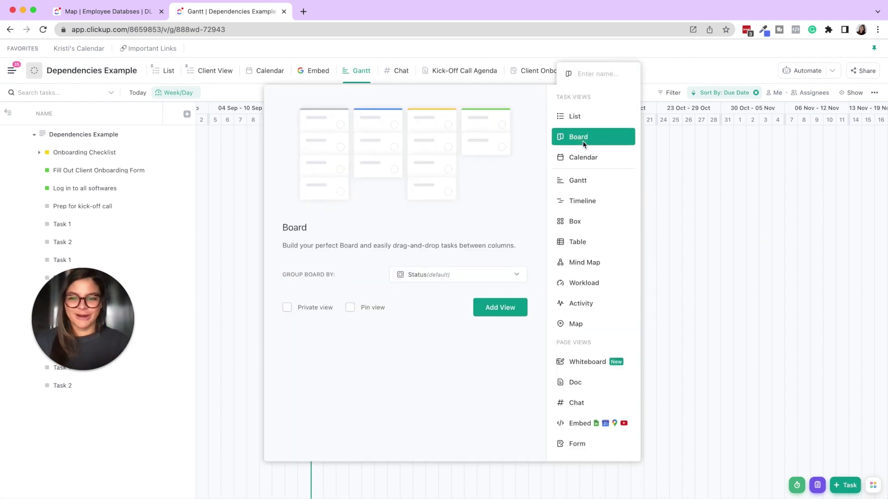
{"action": "left_click", "coordinate": [286, 308]}
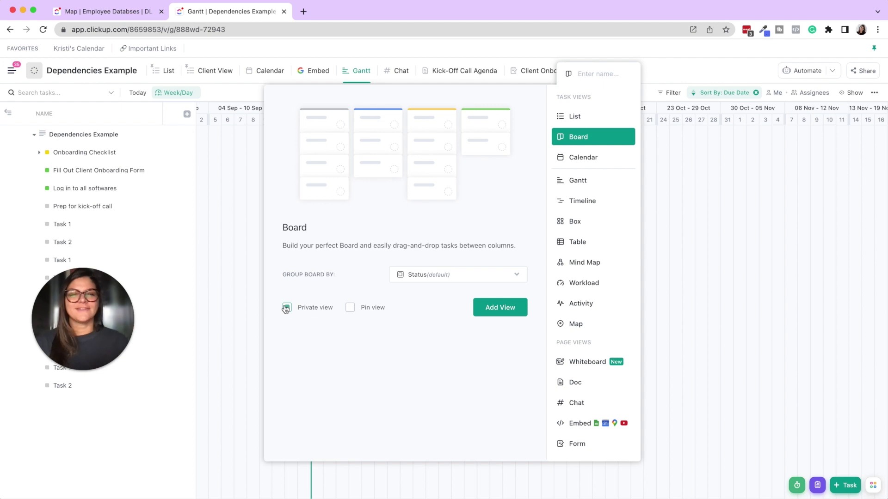